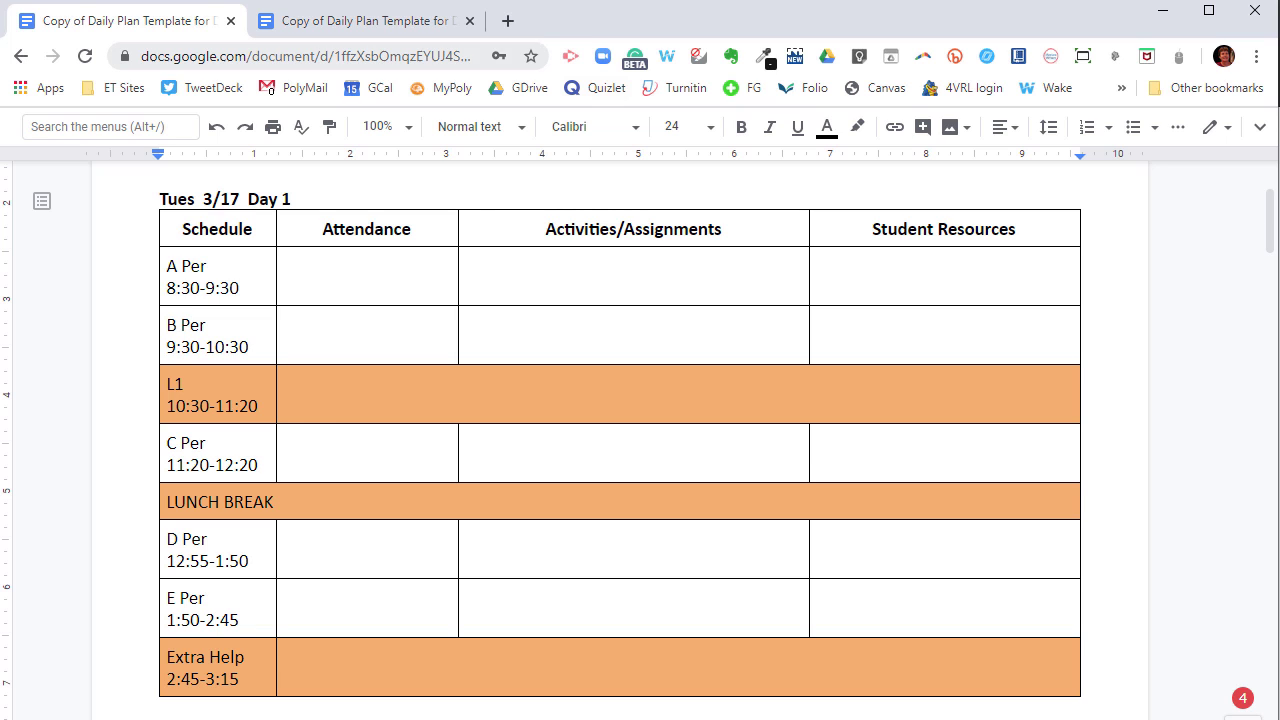
- Switch to the filled-in copy of the daily plan and review its L1, C Per and lunch break entries
key(ctrl+Tab)
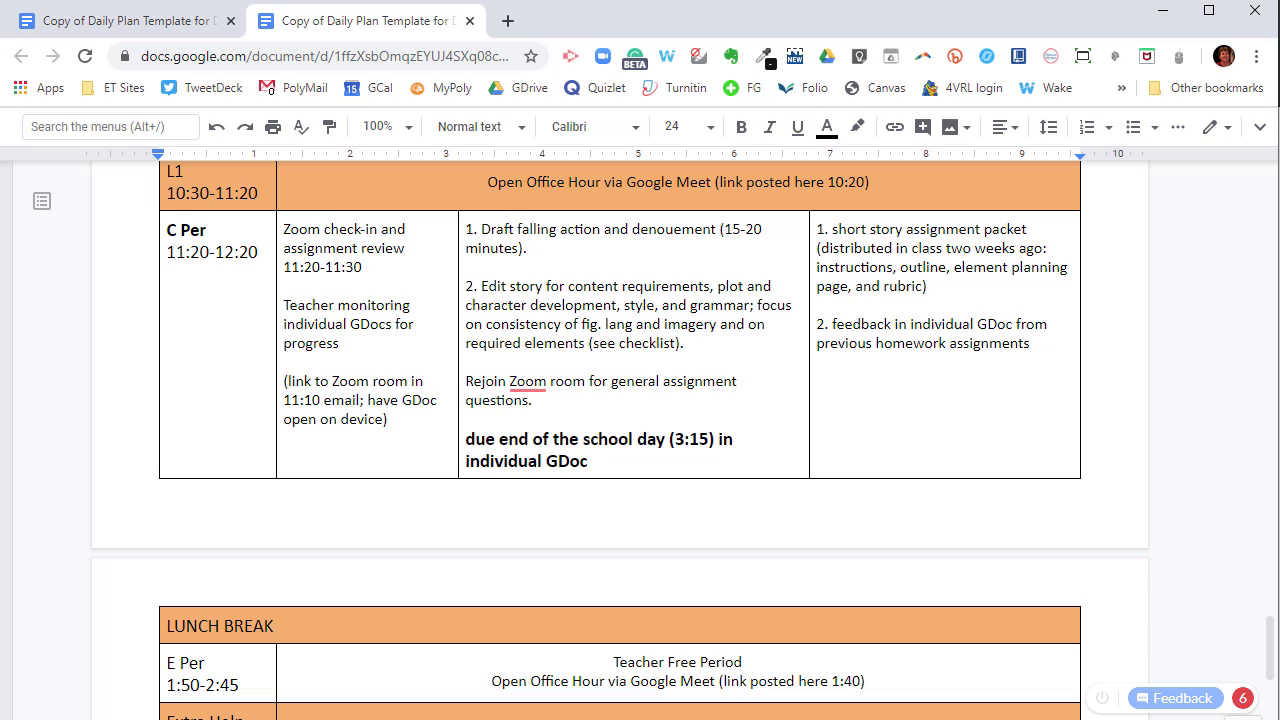
scroll(620, 440, up, 1)
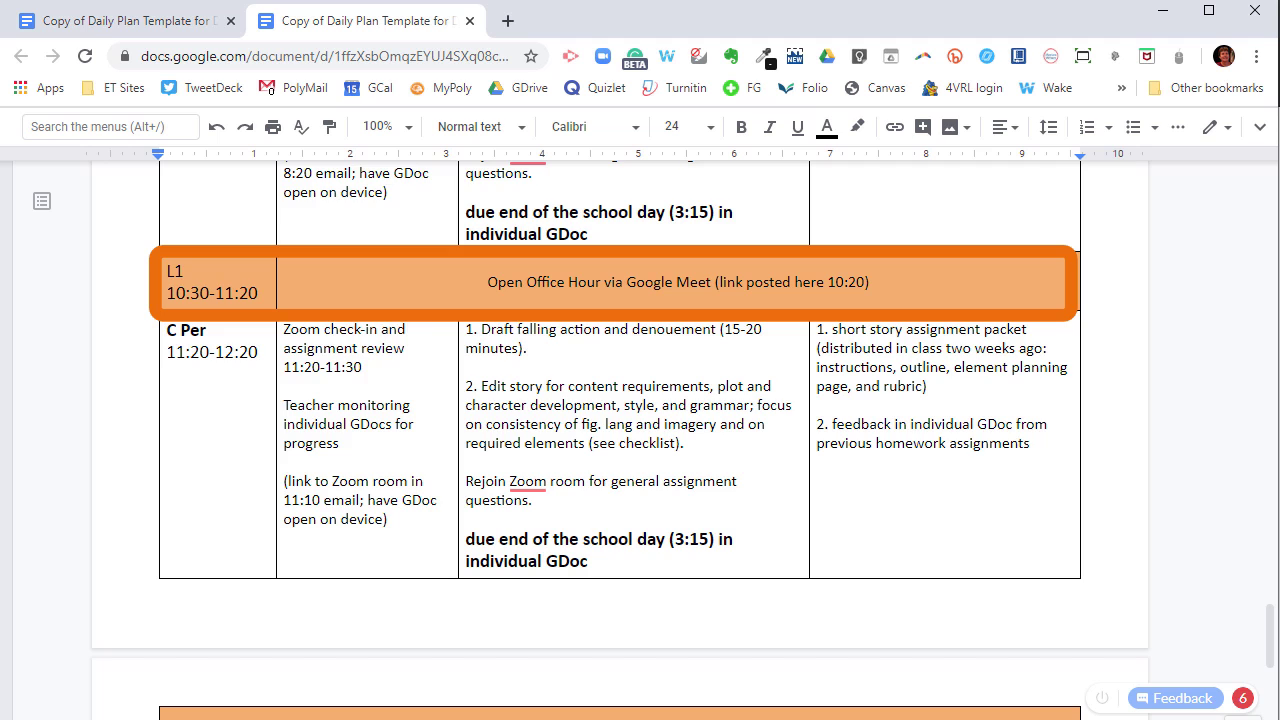
scroll(620, 440, down, 5)
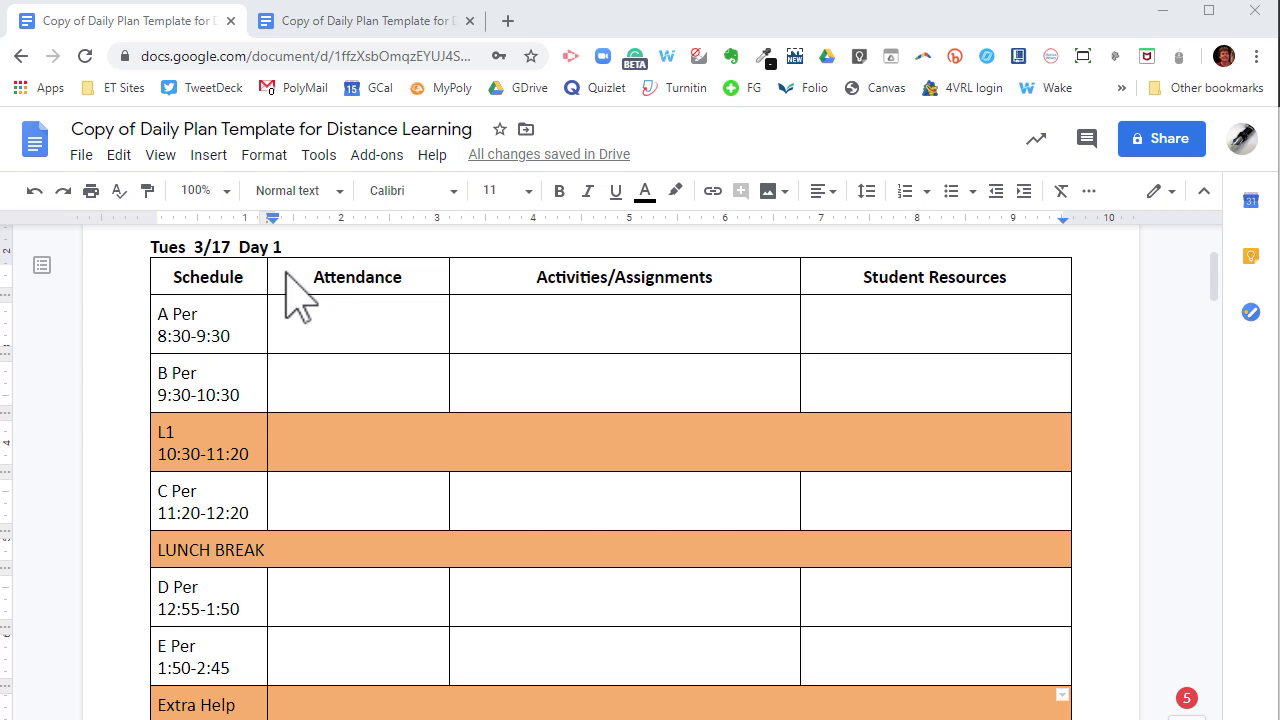
double_click(306, 325)
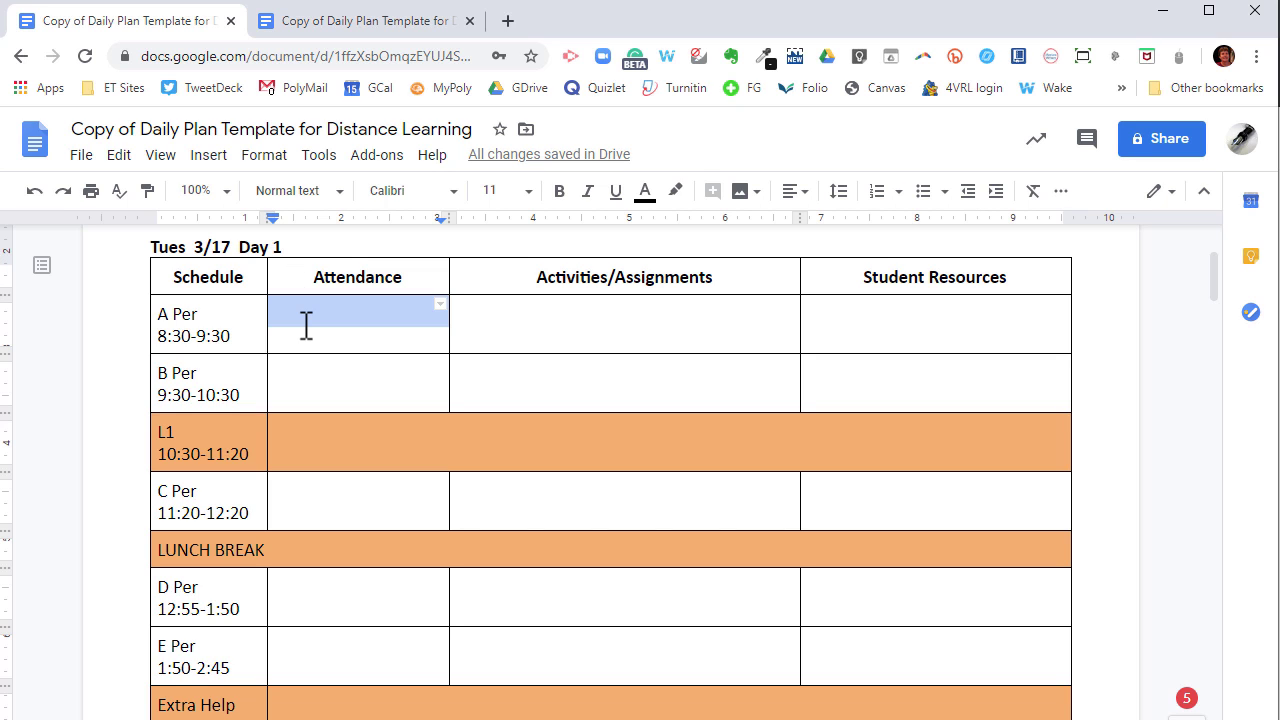
click(309, 381)
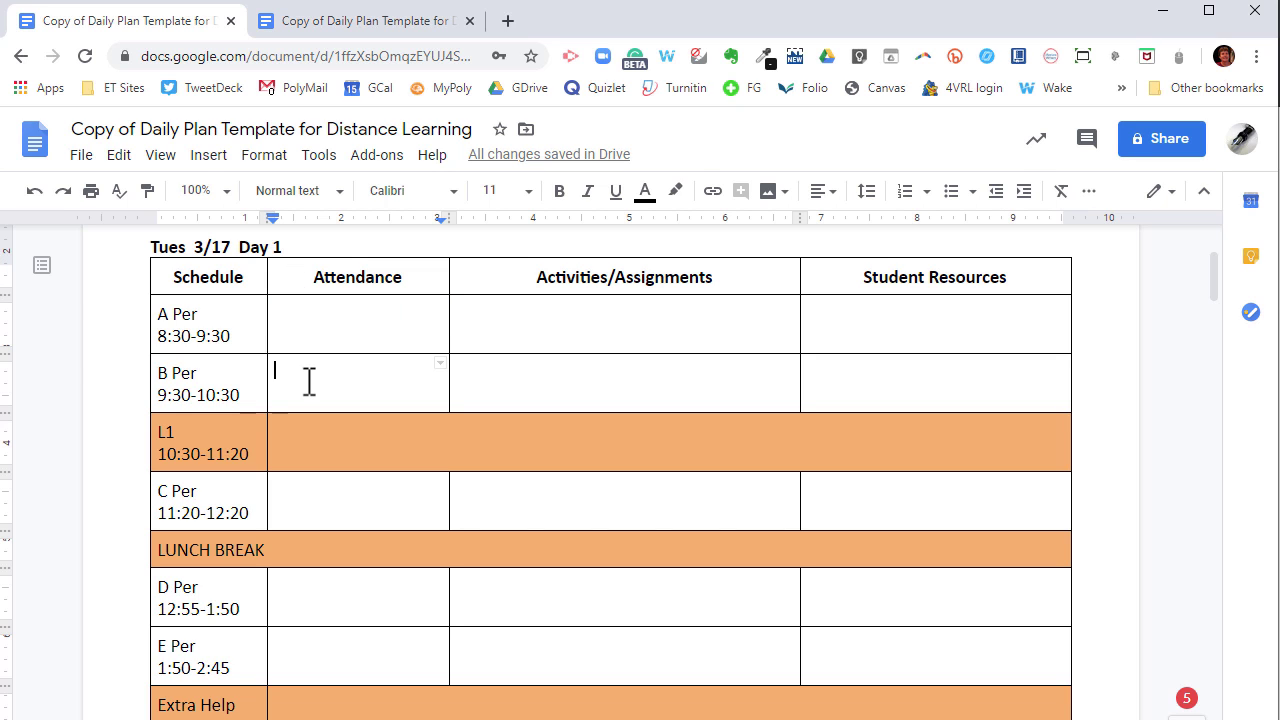
drag(307, 312, 877, 337)
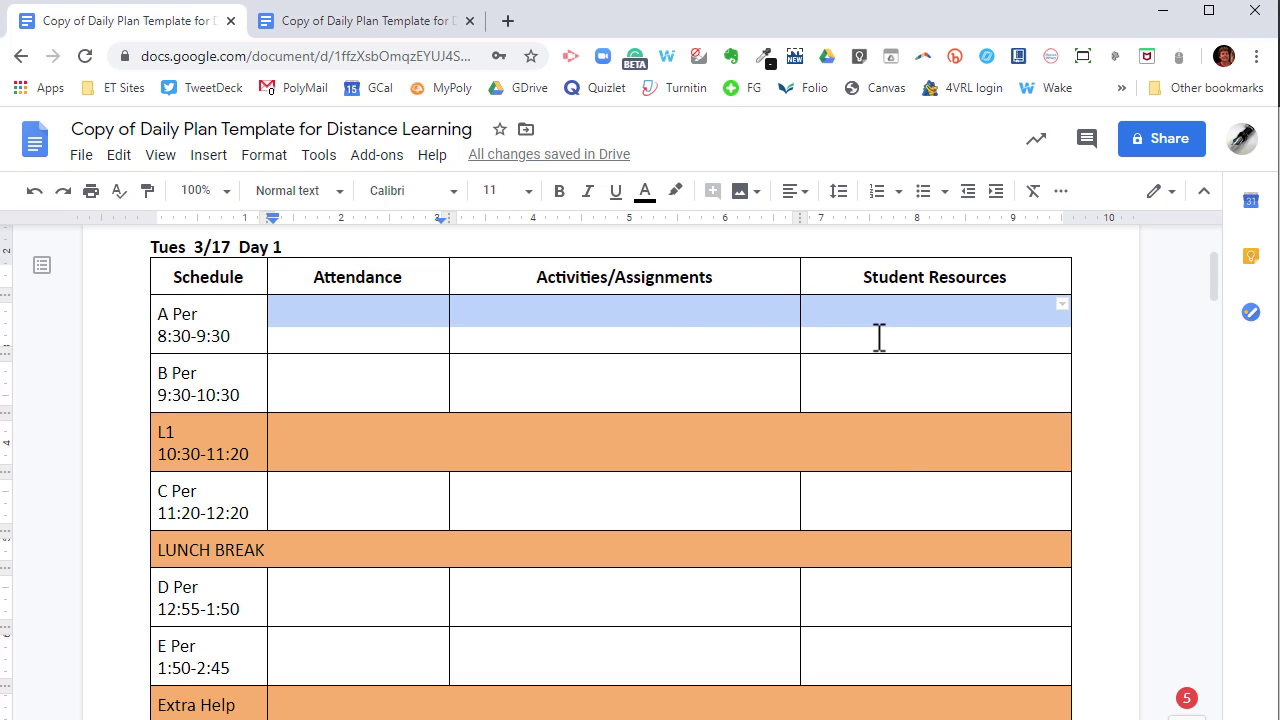
click(372, 315)
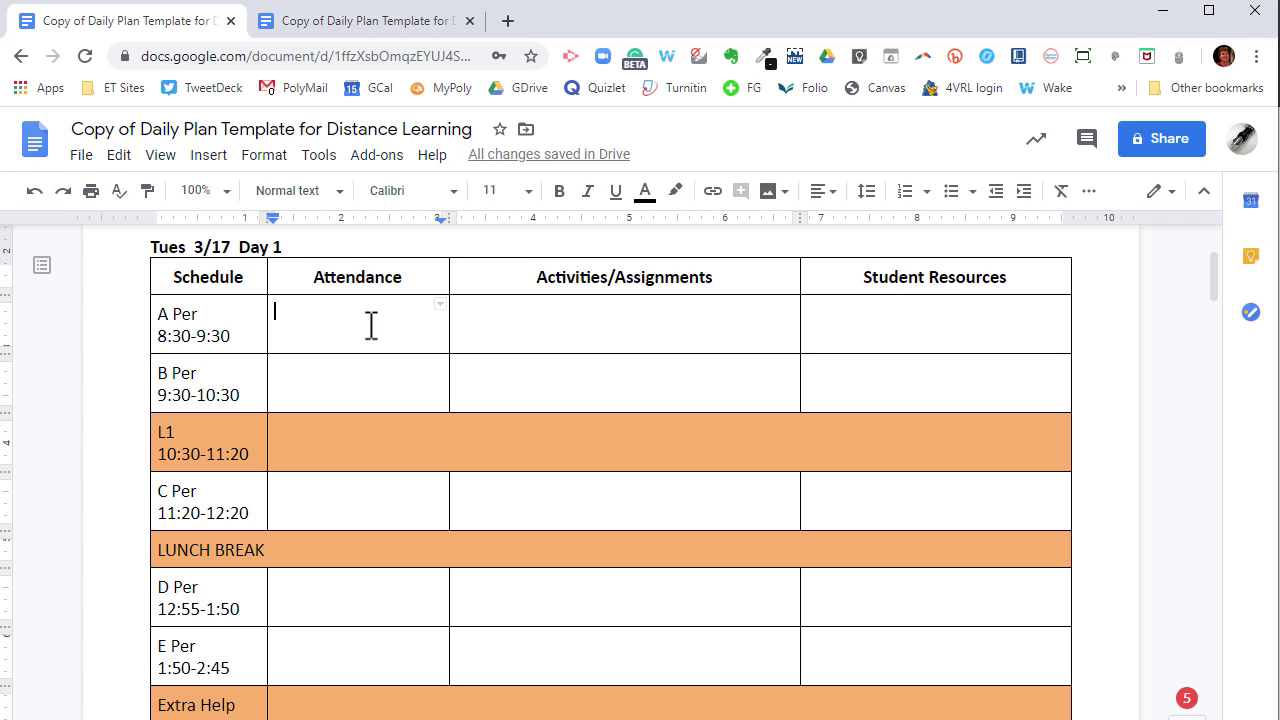
drag(370, 326, 369, 375)
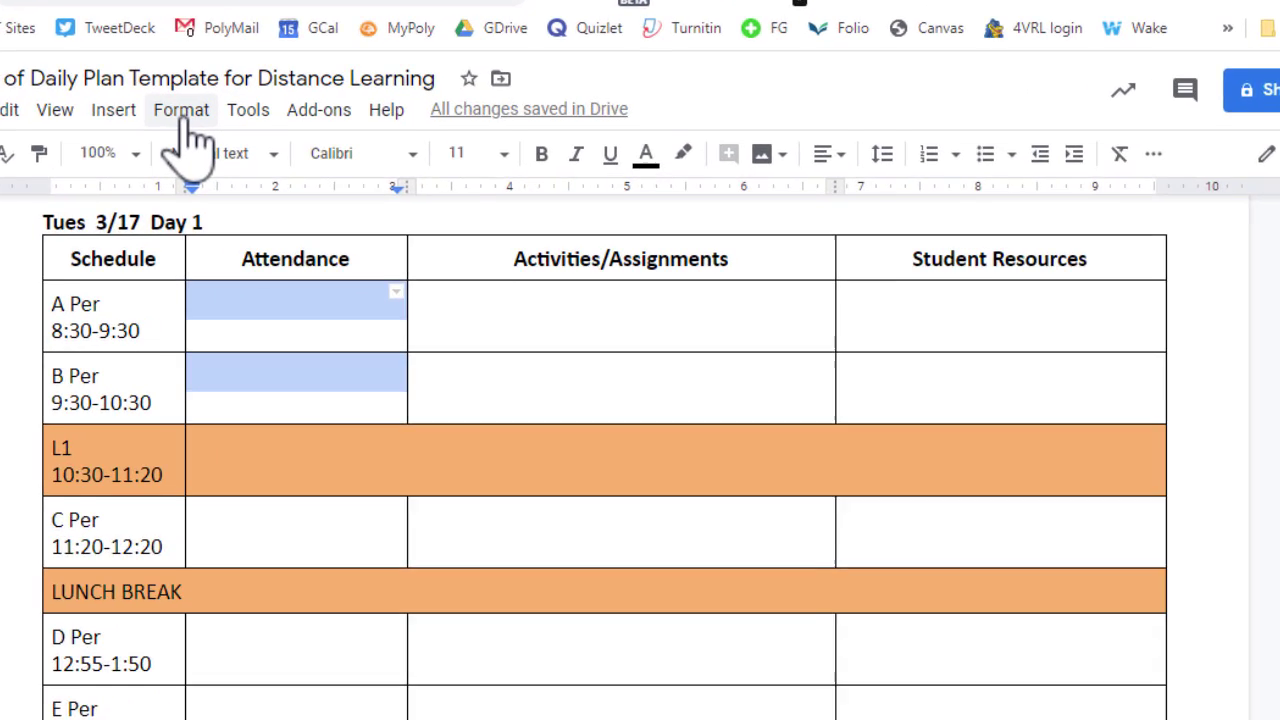
click(264, 155)
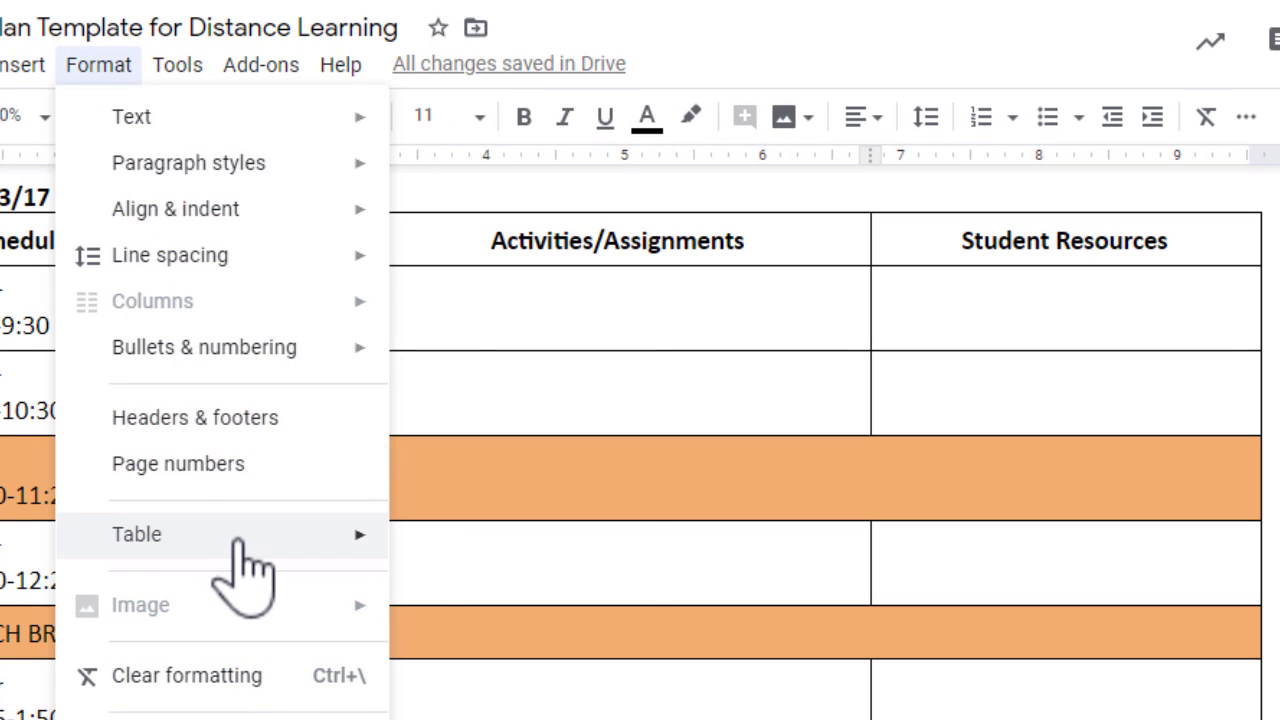
mouse_move(245, 548)
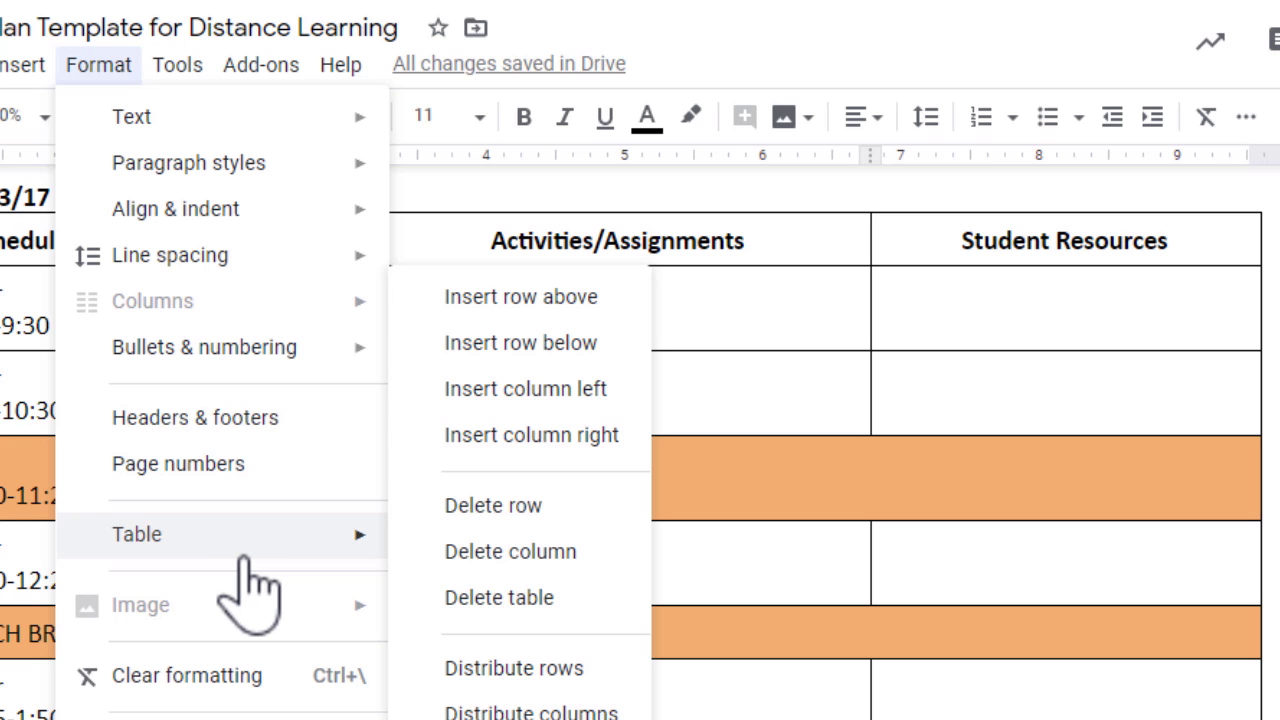
click(735, 322)
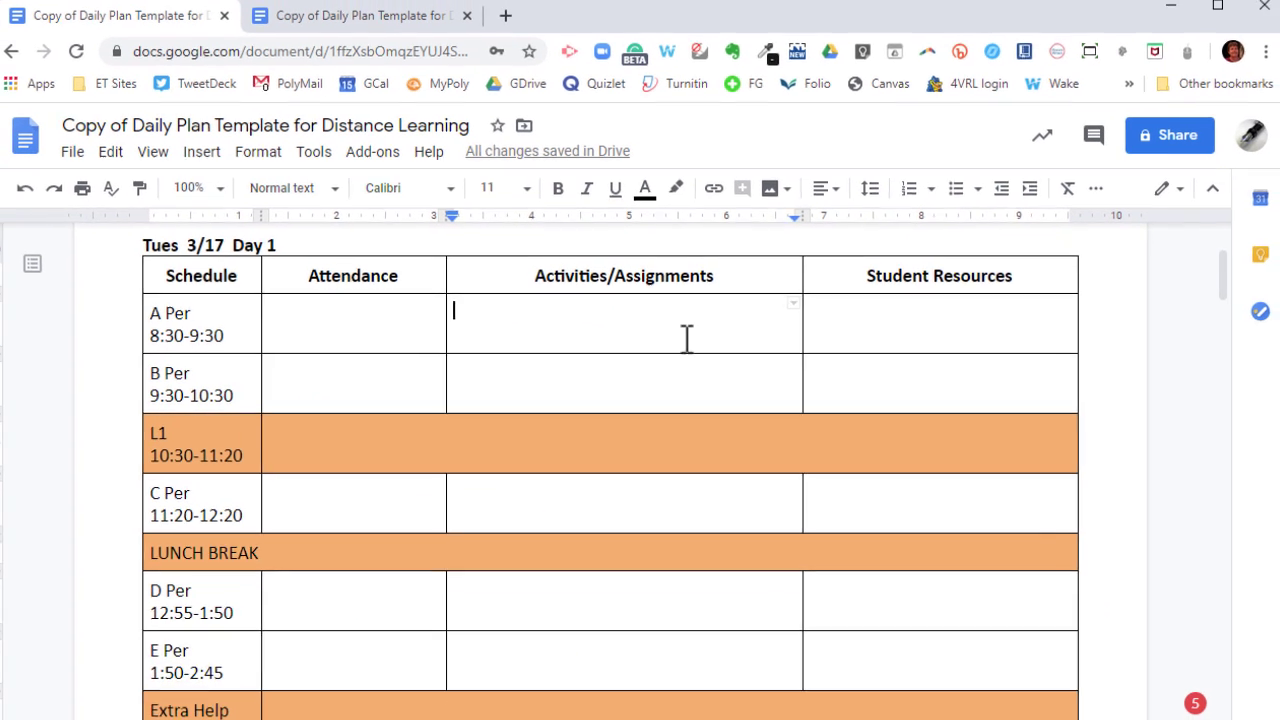
drag(400, 322, 506, 341)
right_click(511, 340)
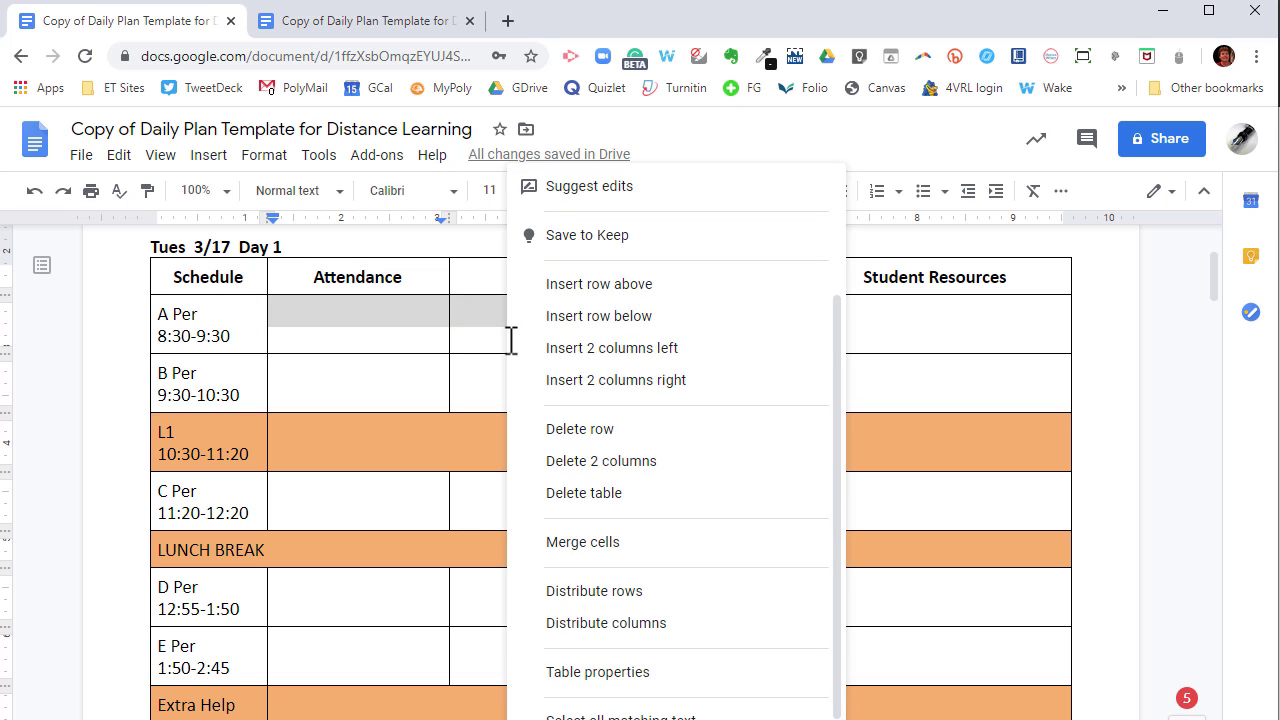
click(386, 337)
click(387, 338)
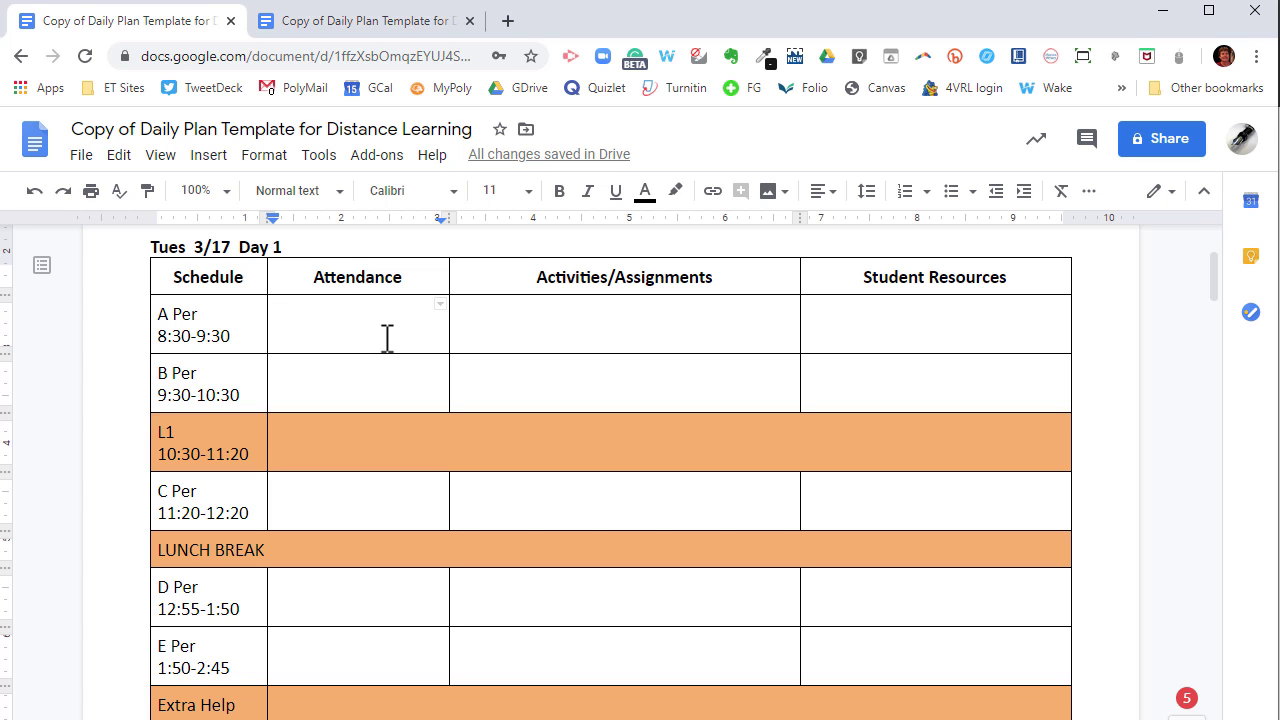
- Merge the Attendance, Activities/Assignments and Student Resources cells of the A Per row into one cell
drag(387, 338, 897, 340)
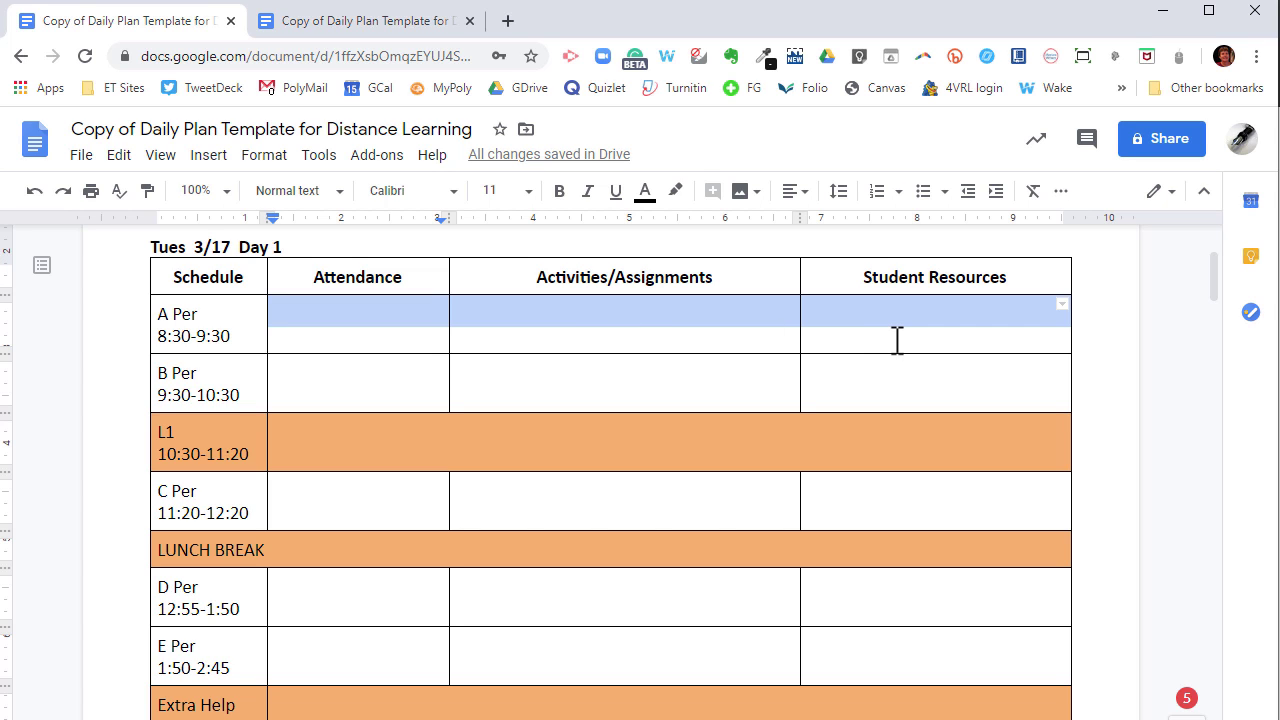
right_click(751, 330)
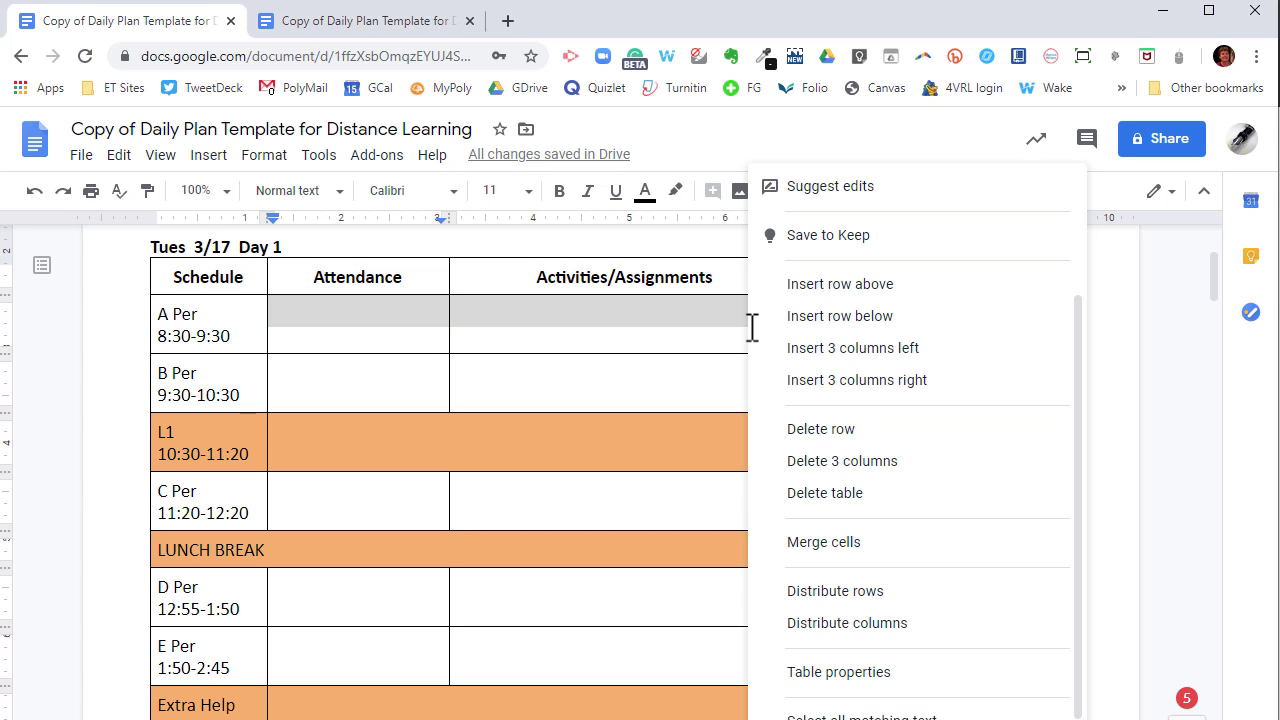
click(820, 545)
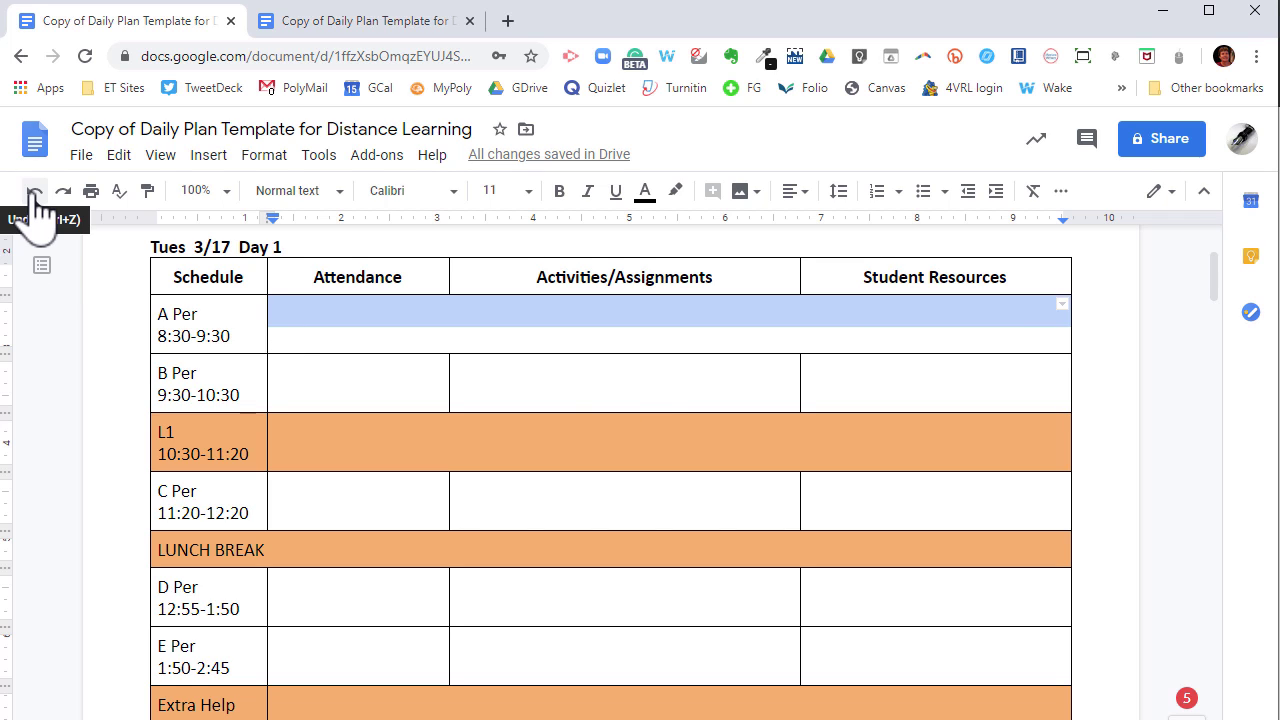
- Unmerge the wide cell in the A Per row and merge its three cells again
right_click(474, 325)
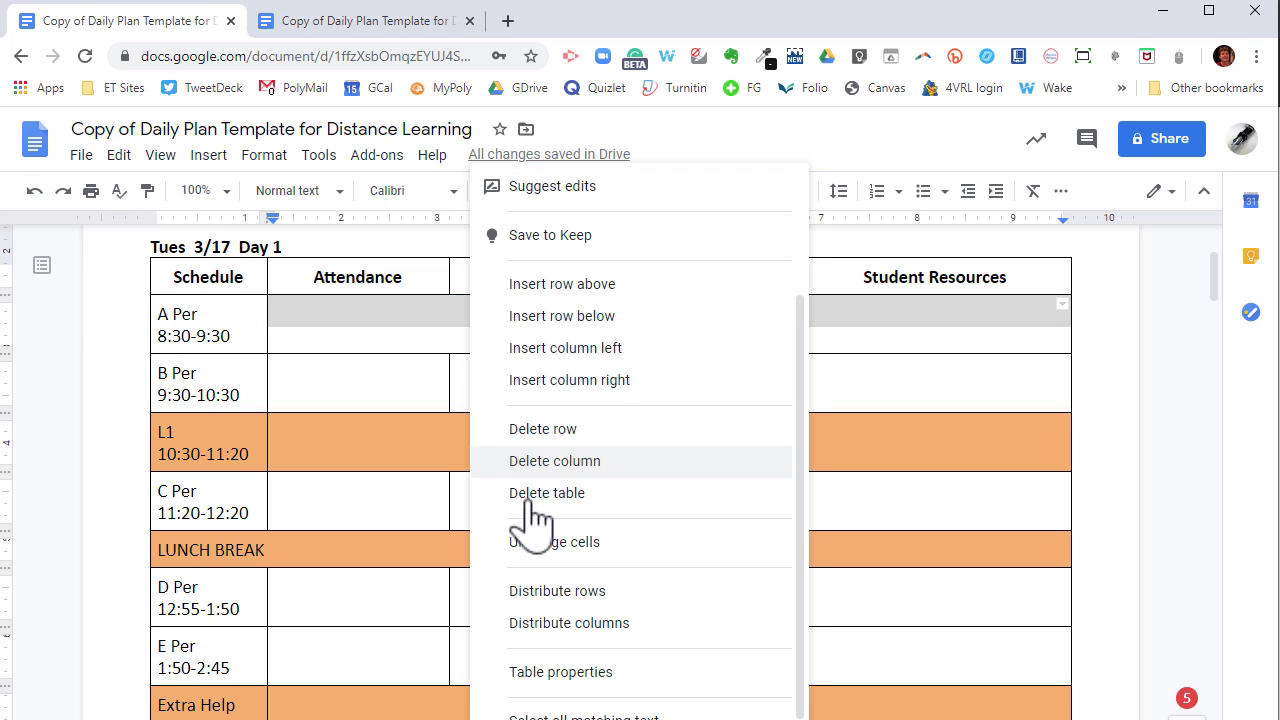
click(549, 545)
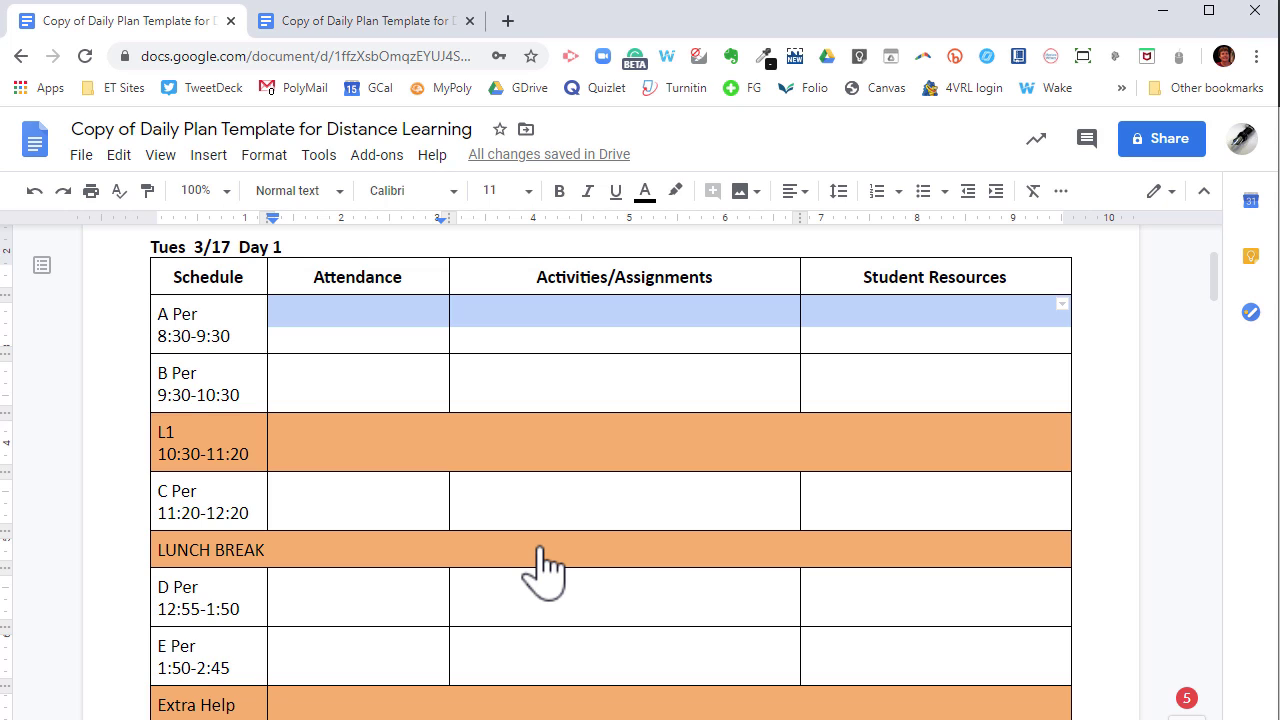
right_click(427, 332)
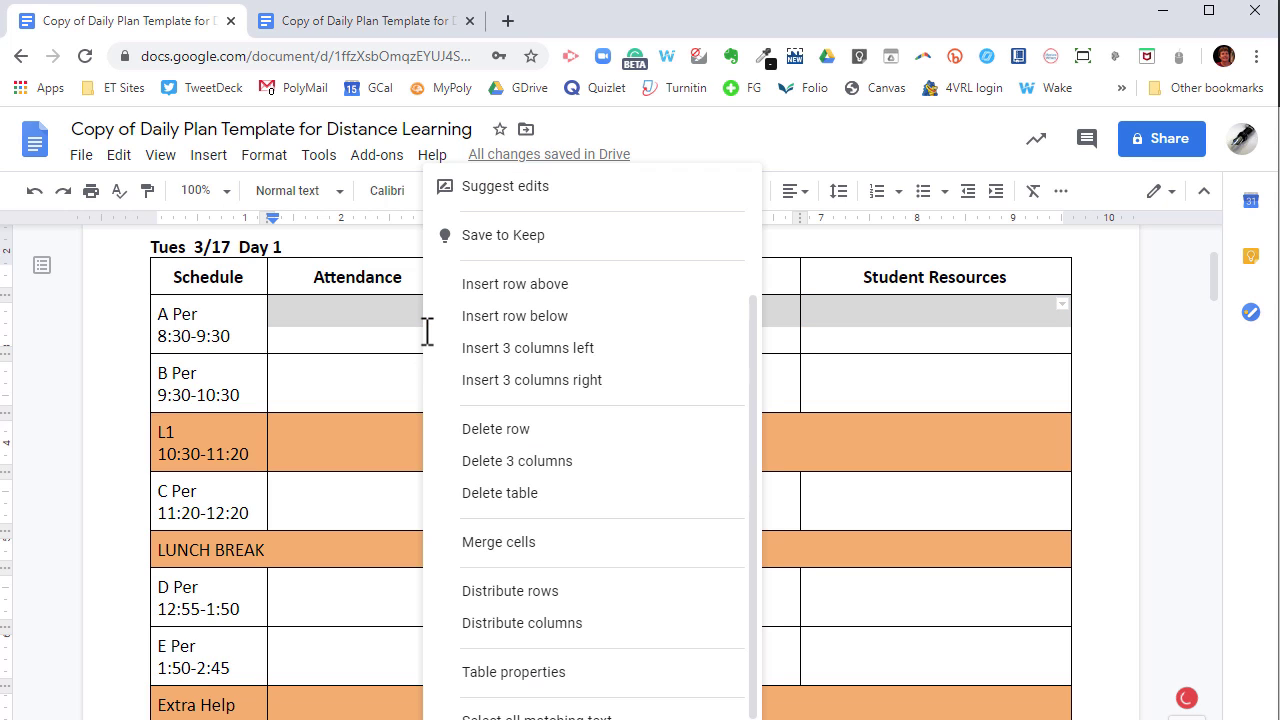
click(490, 545)
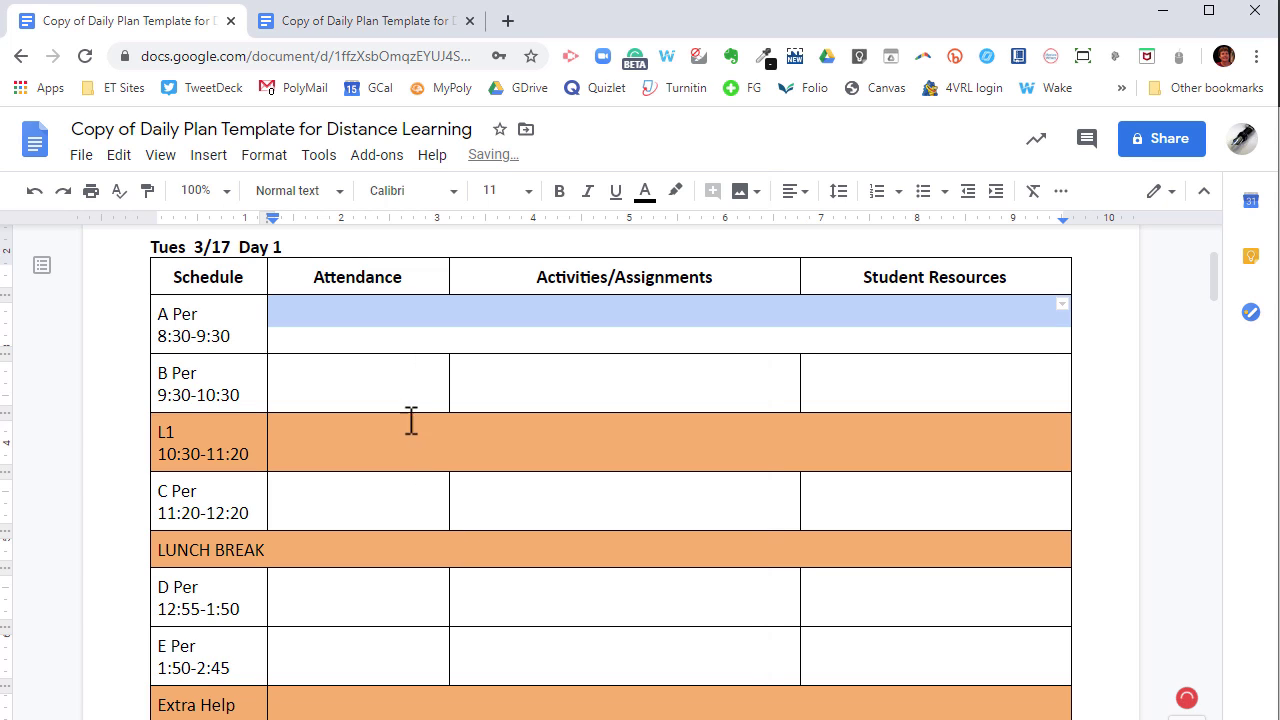
- Delete the B Per 9:30-10:30 row from the Tuesday schedule table
click(400, 388)
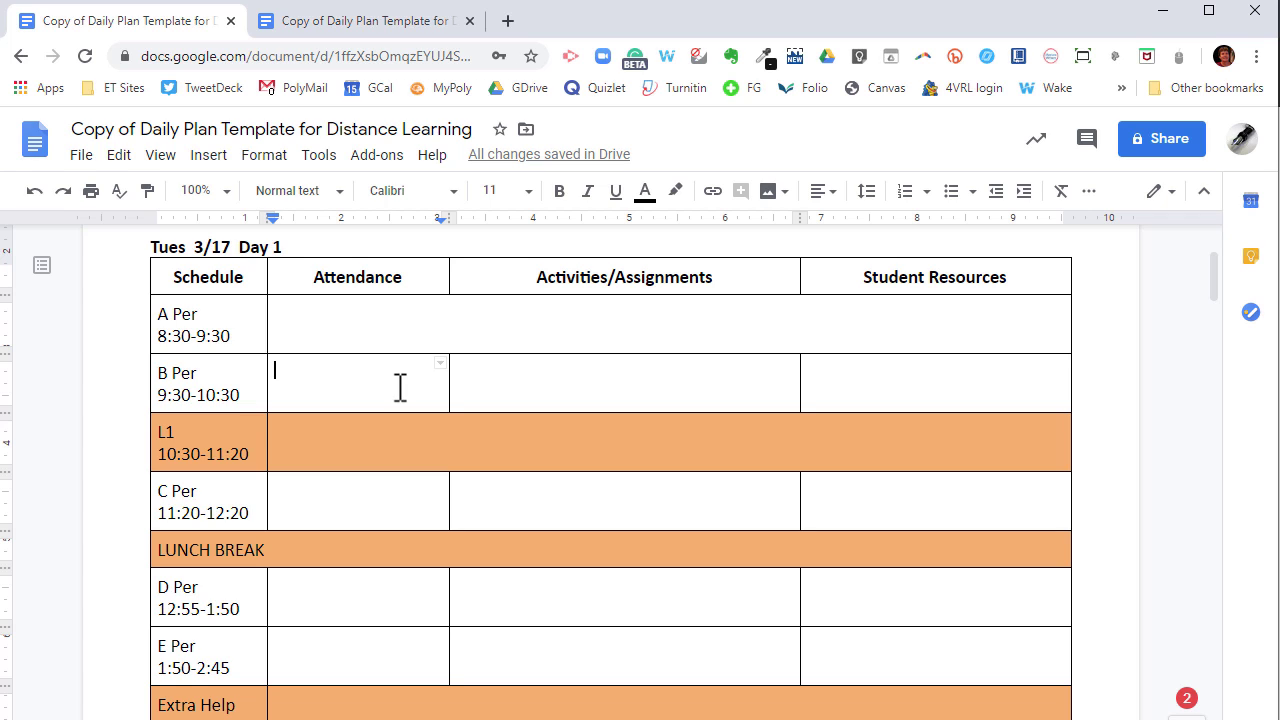
drag(240, 383, 891, 390)
right_click(891, 390)
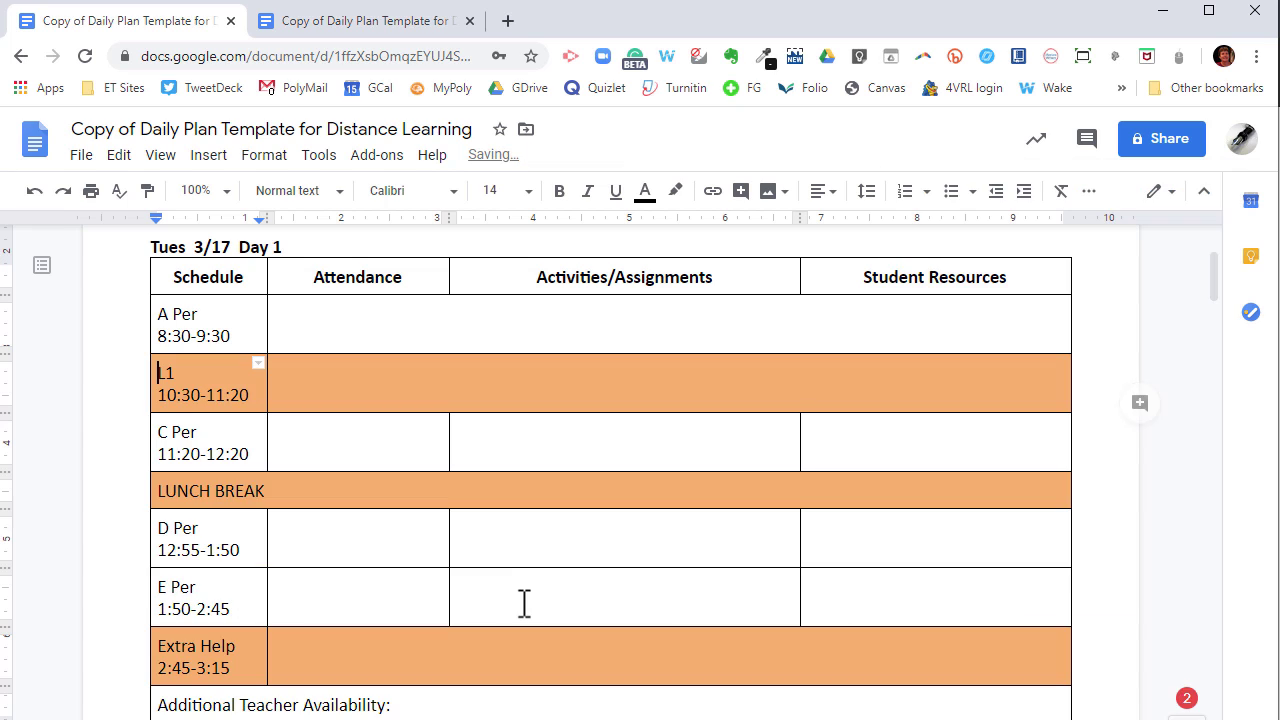
click(955, 591)
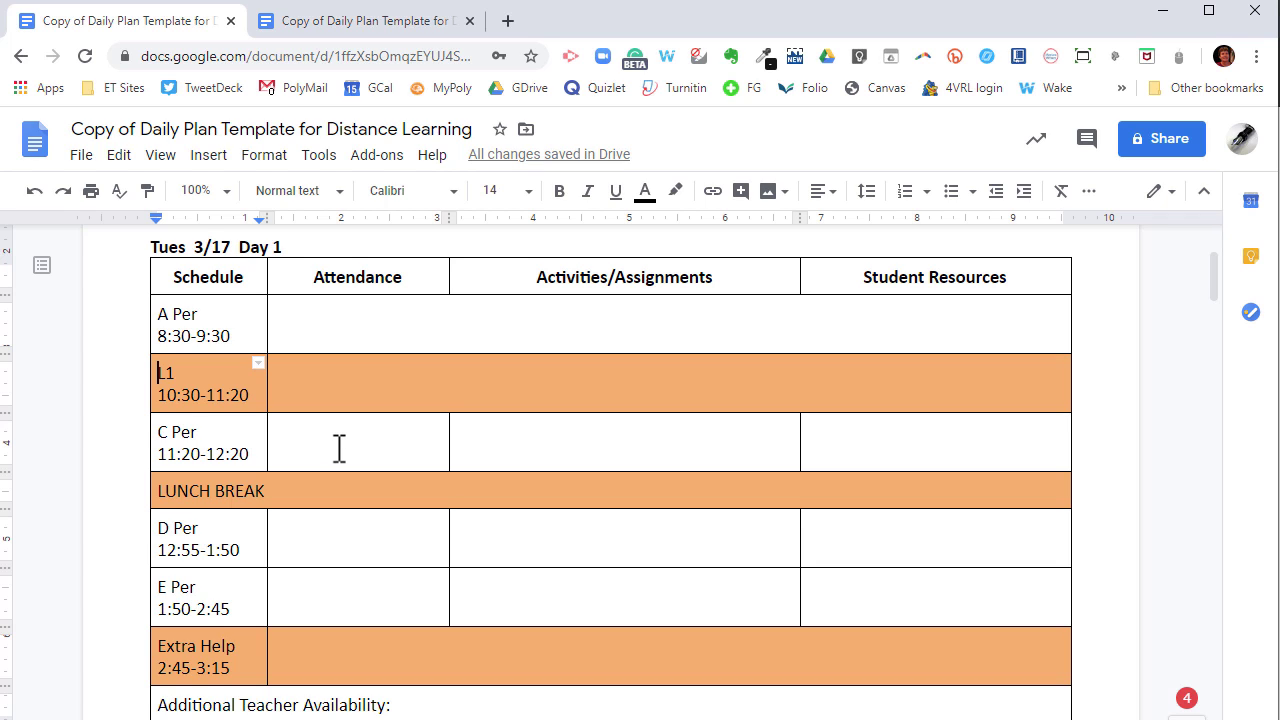
- Insert a blank row above the L1 row and another above the C Per row
click(328, 377)
right_click(328, 377)
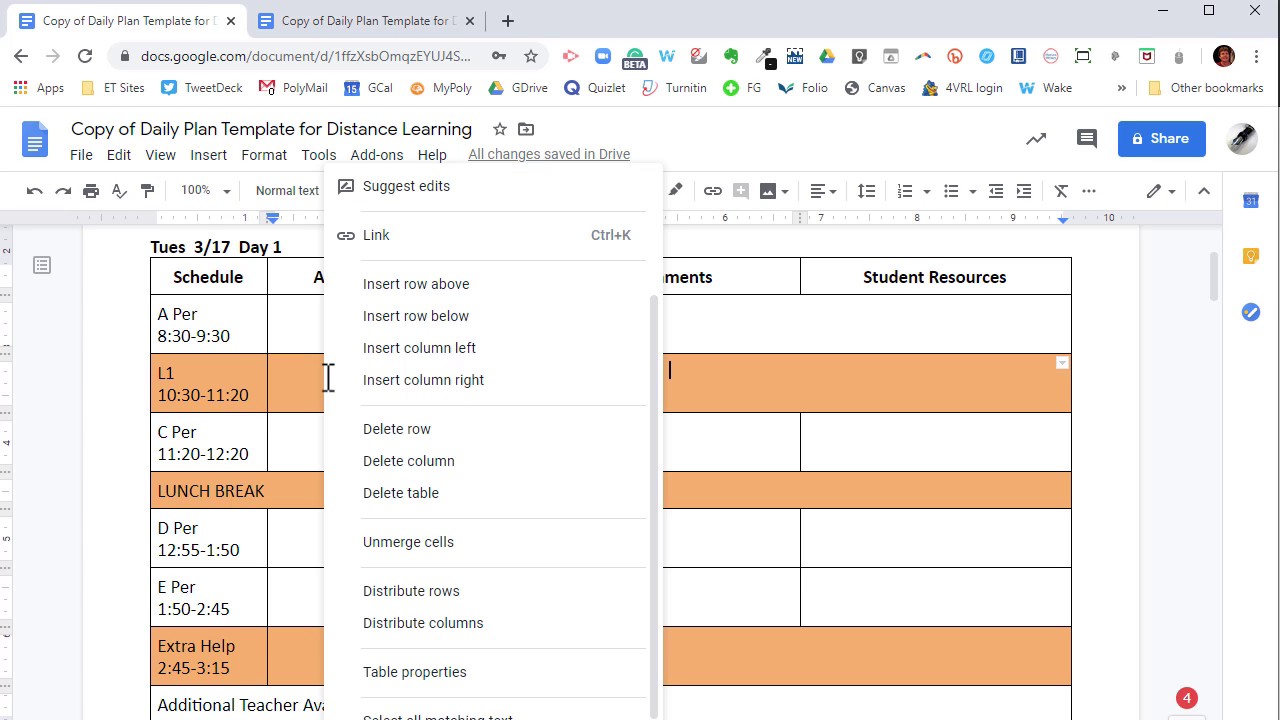
click(424, 285)
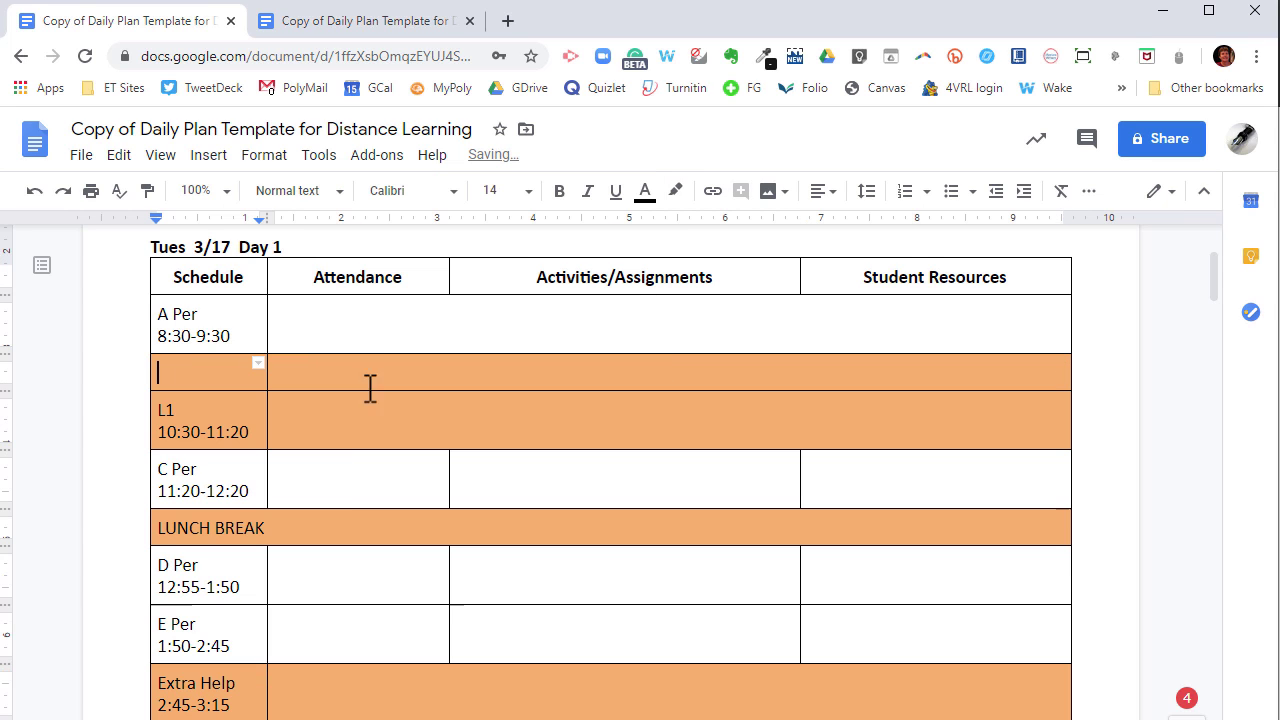
click(348, 475)
right_click(348, 475)
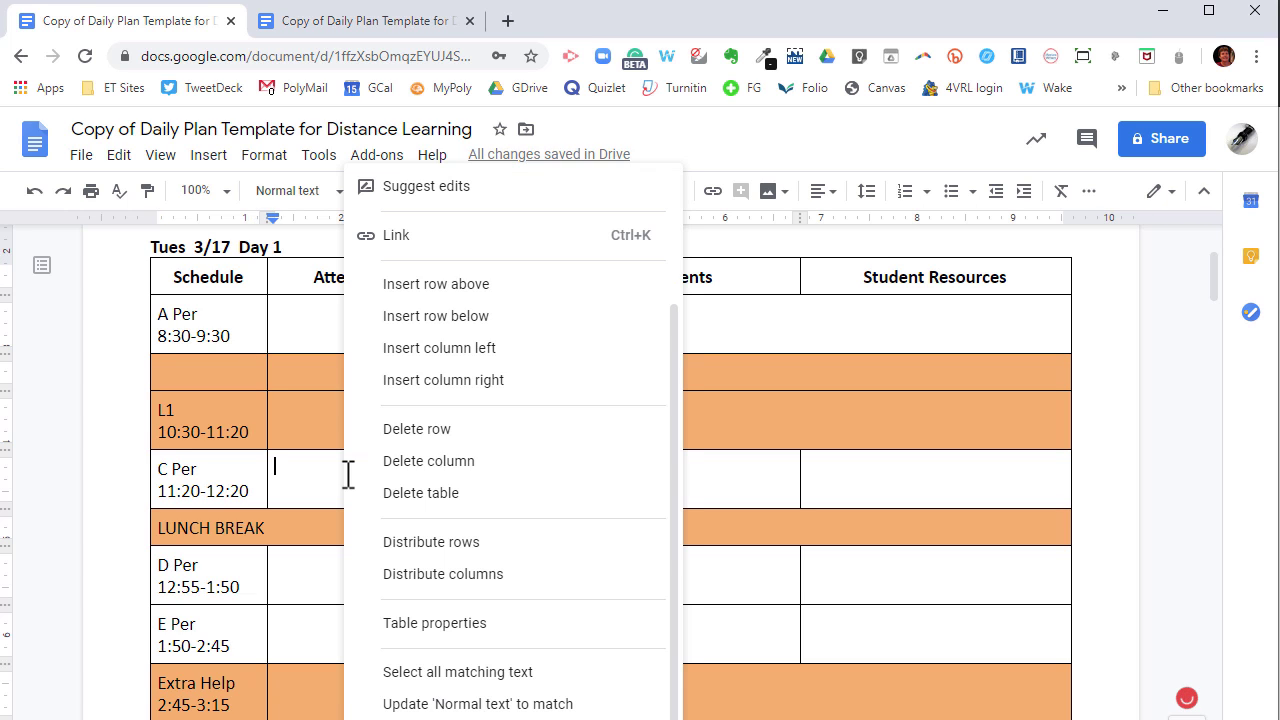
click(418, 283)
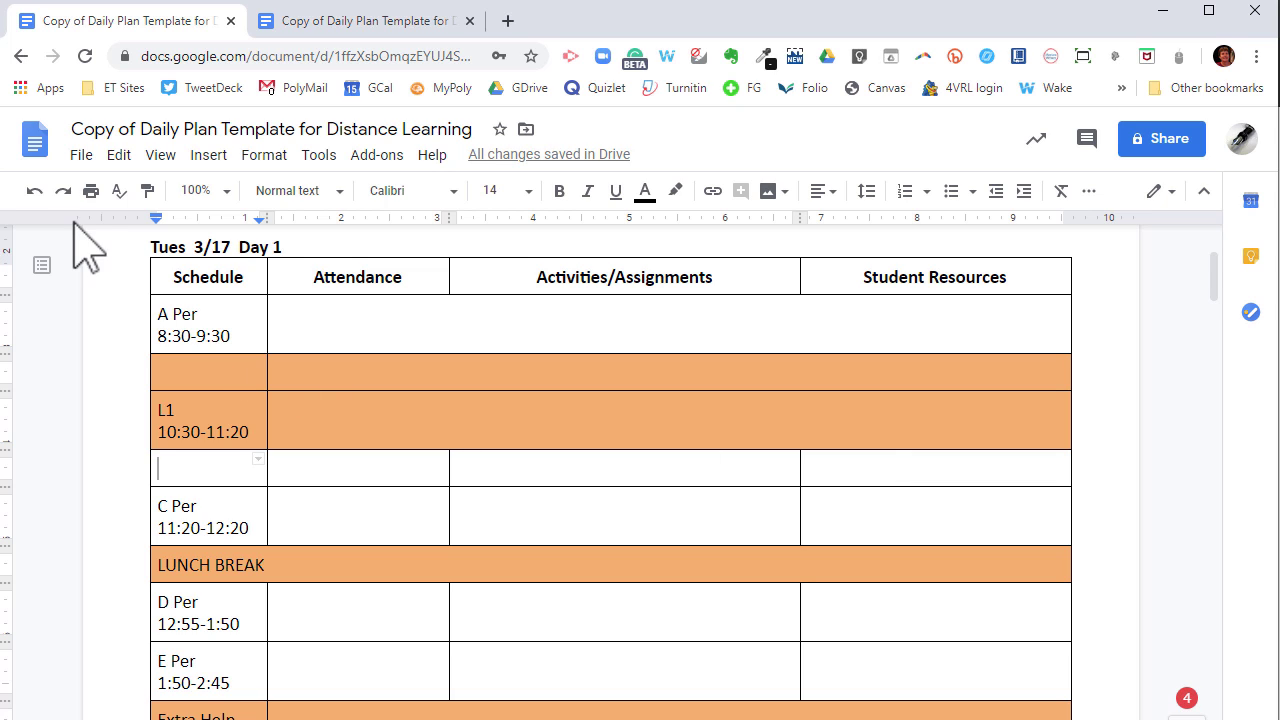
- Undo both row insertions in the schedule table
click(35, 191)
click(35, 191)
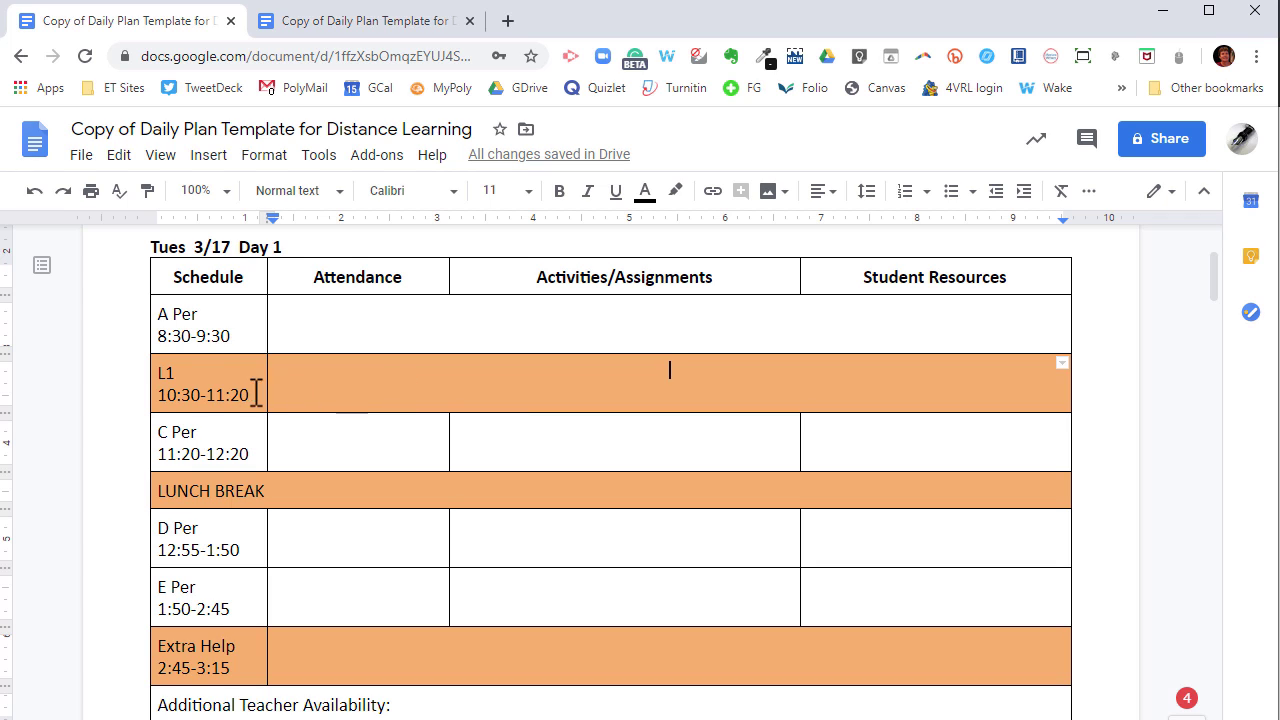
- Change the background colour of the whole L1 row to a light green
drag(200, 394, 410, 394)
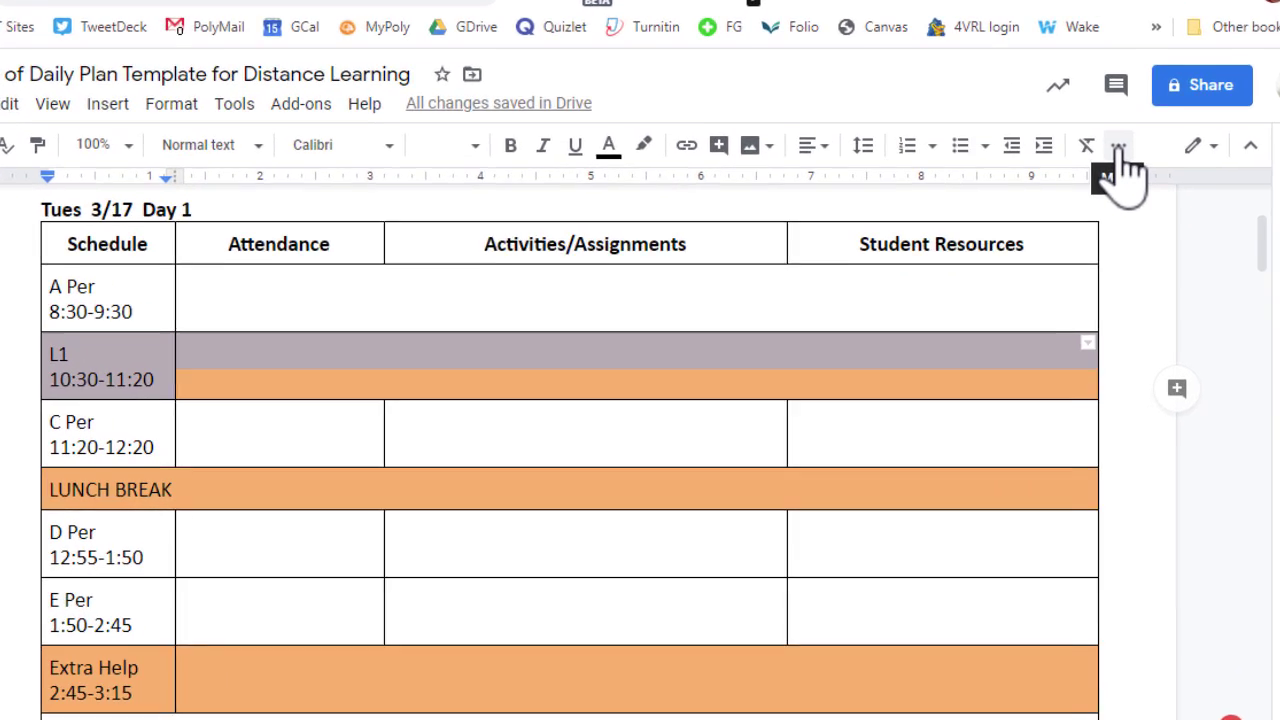
click(1089, 192)
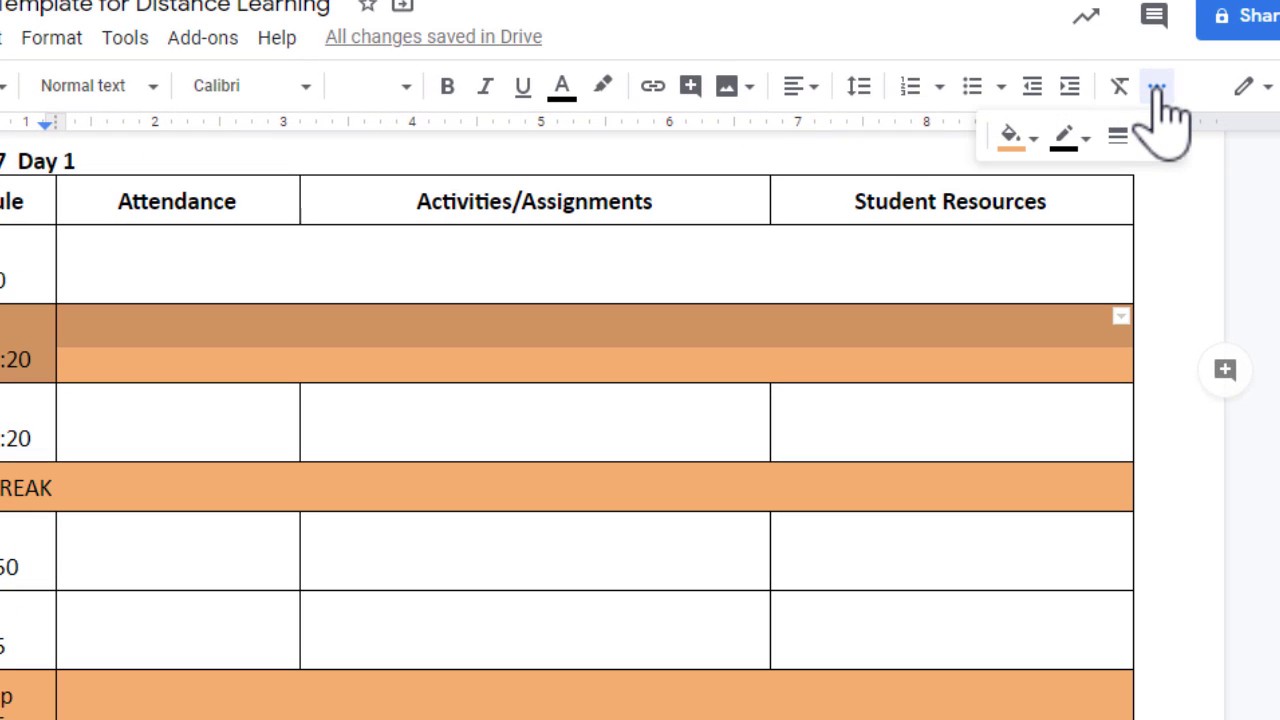
click(1022, 145)
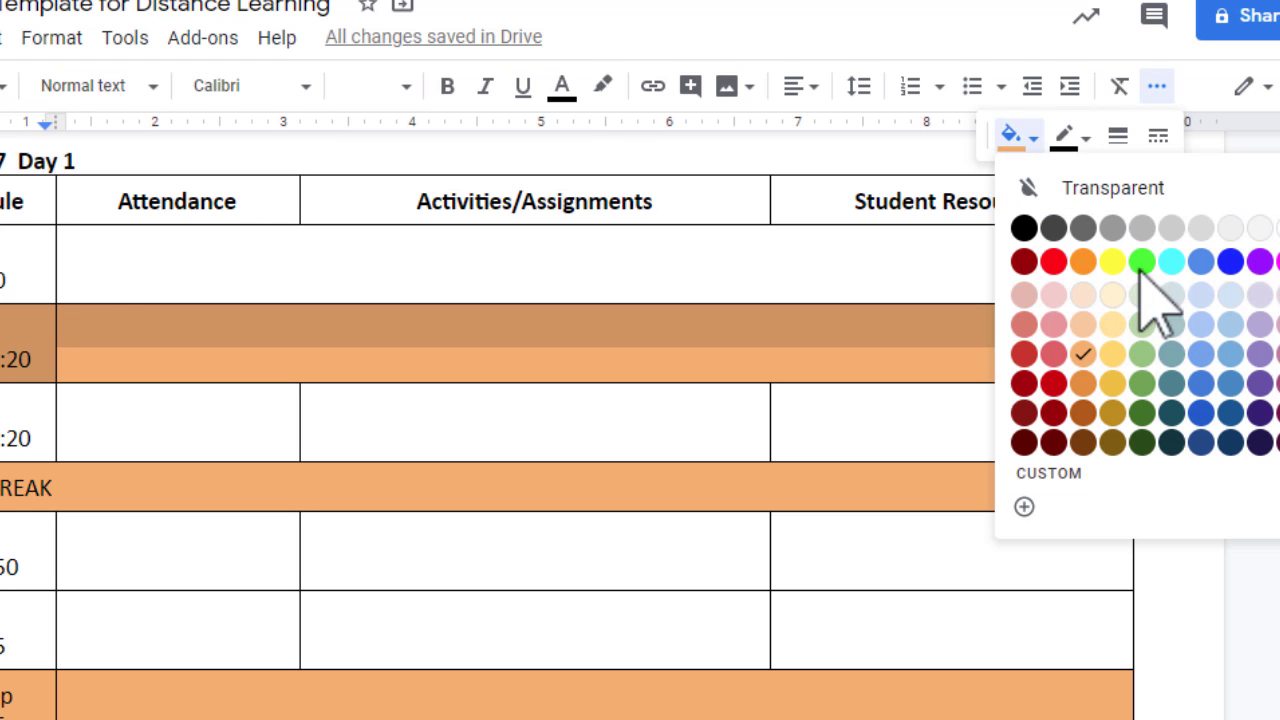
click(1141, 324)
click(644, 440)
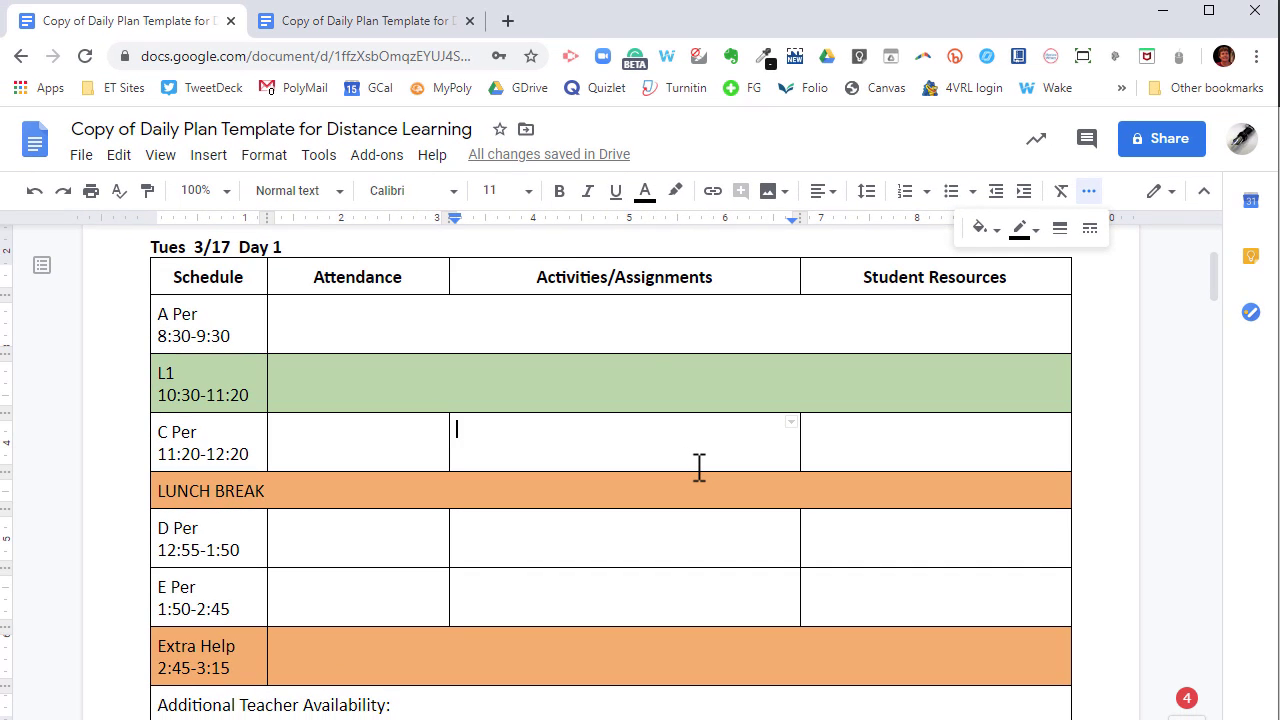
- Enter "one line of text" in the wide cell of the green L1 row
click(650, 378)
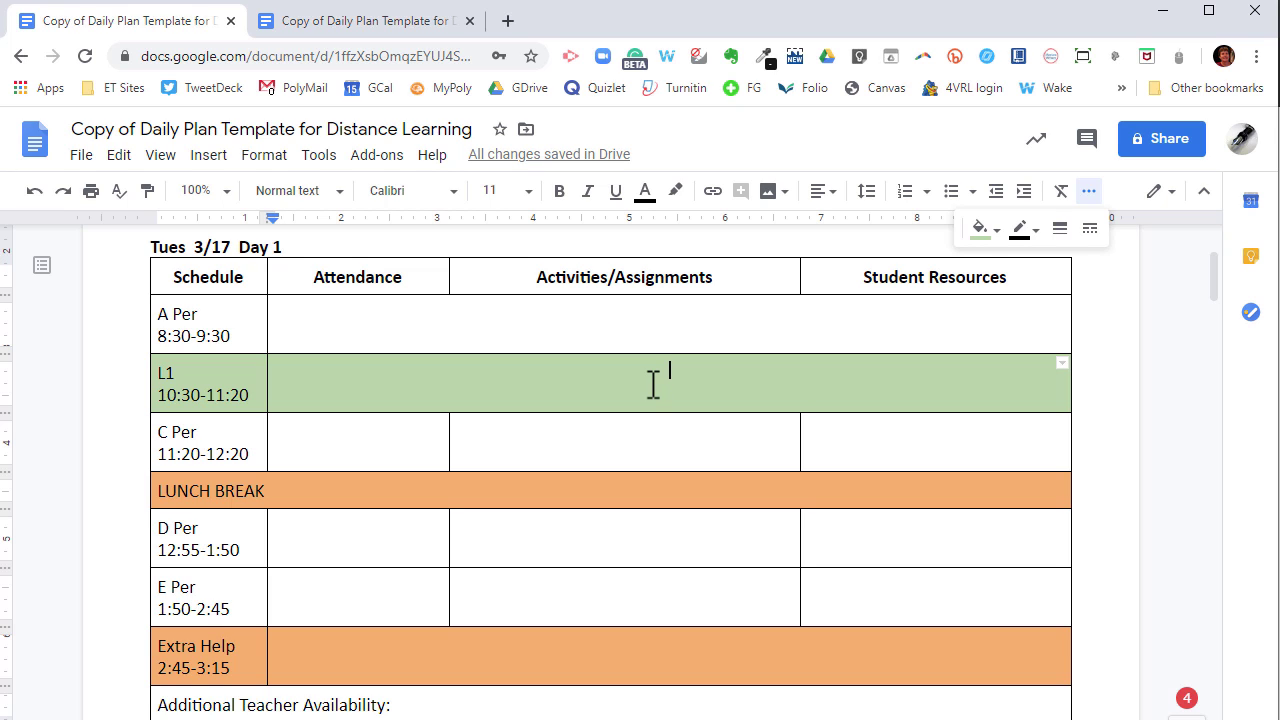
text(one line of tye)
key(BackSpace)
key(BackSpace)
text(ext)
- Set the vertical alignment of the wide green cell in the L1 row to Middle
right_click(652, 385)
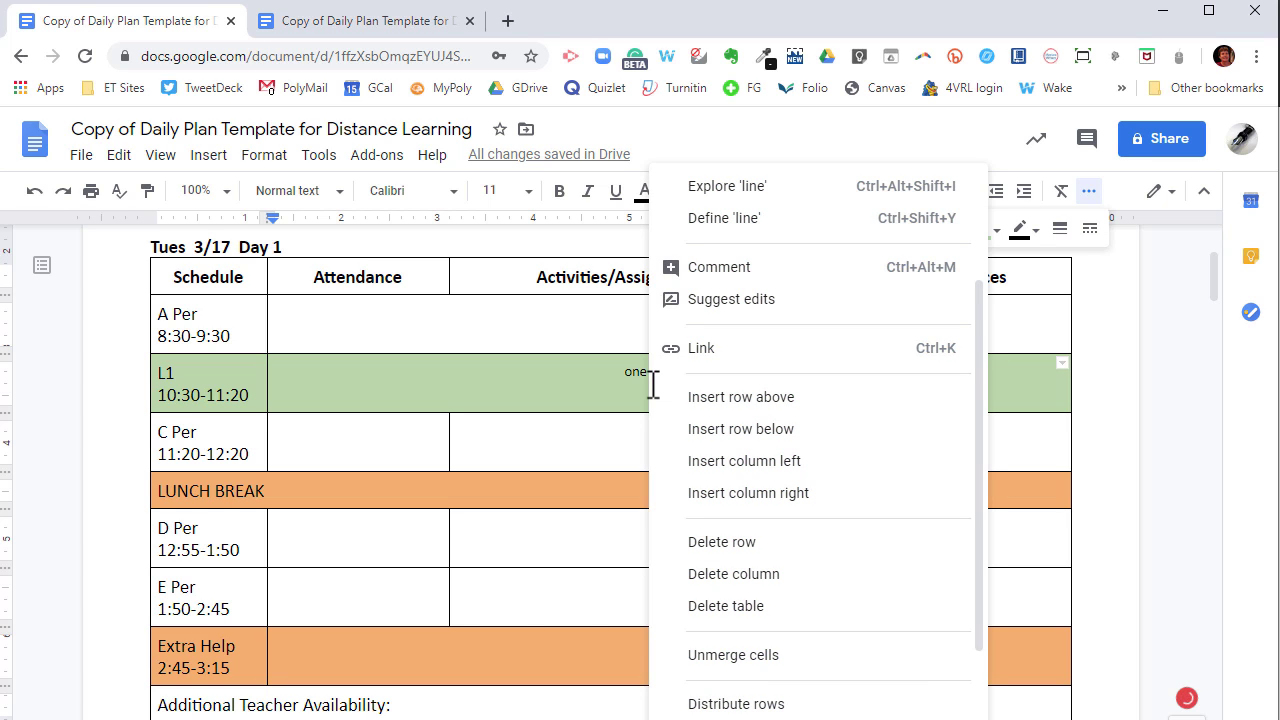
scroll(808, 510, down, 2)
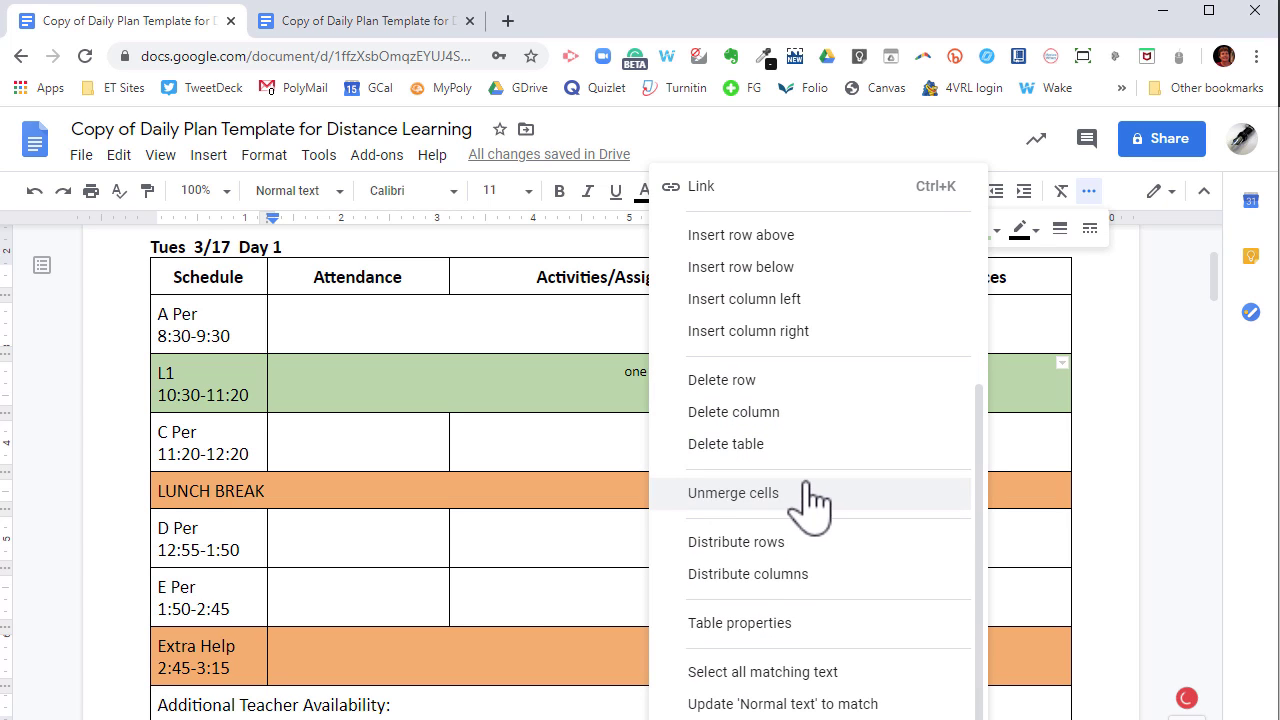
click(748, 630)
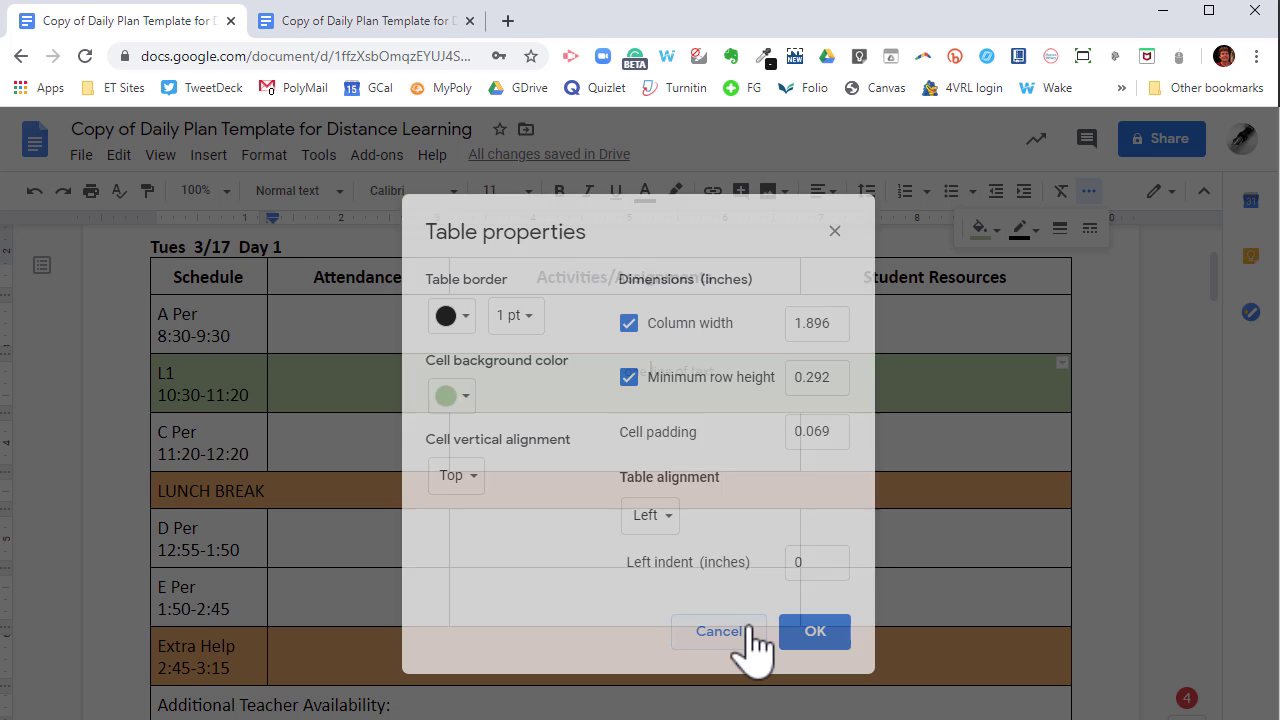
click(476, 490)
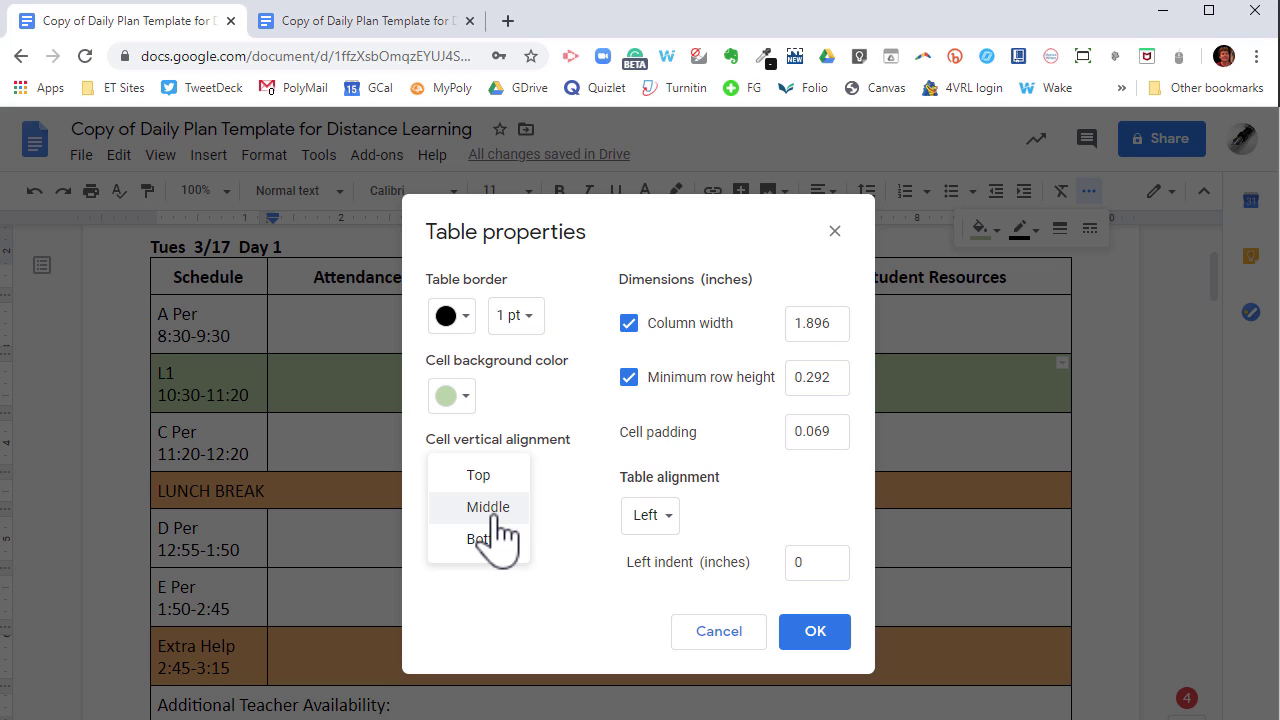
click(492, 515)
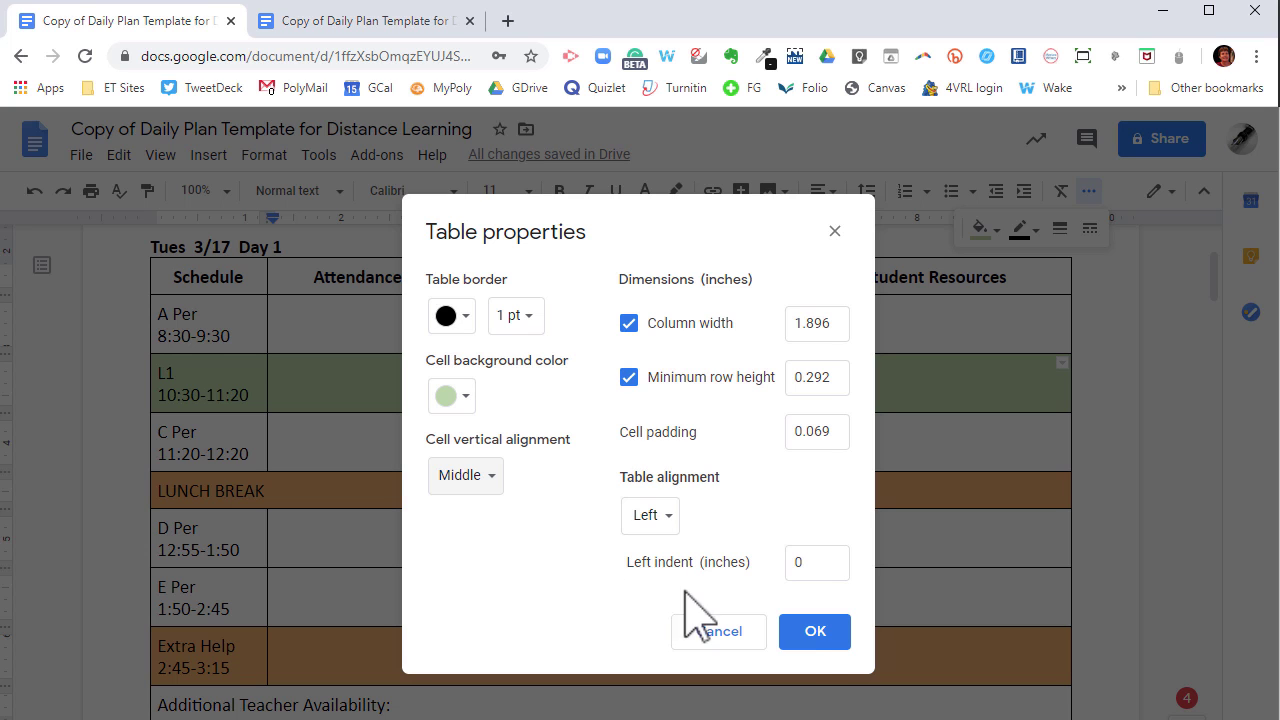
click(821, 647)
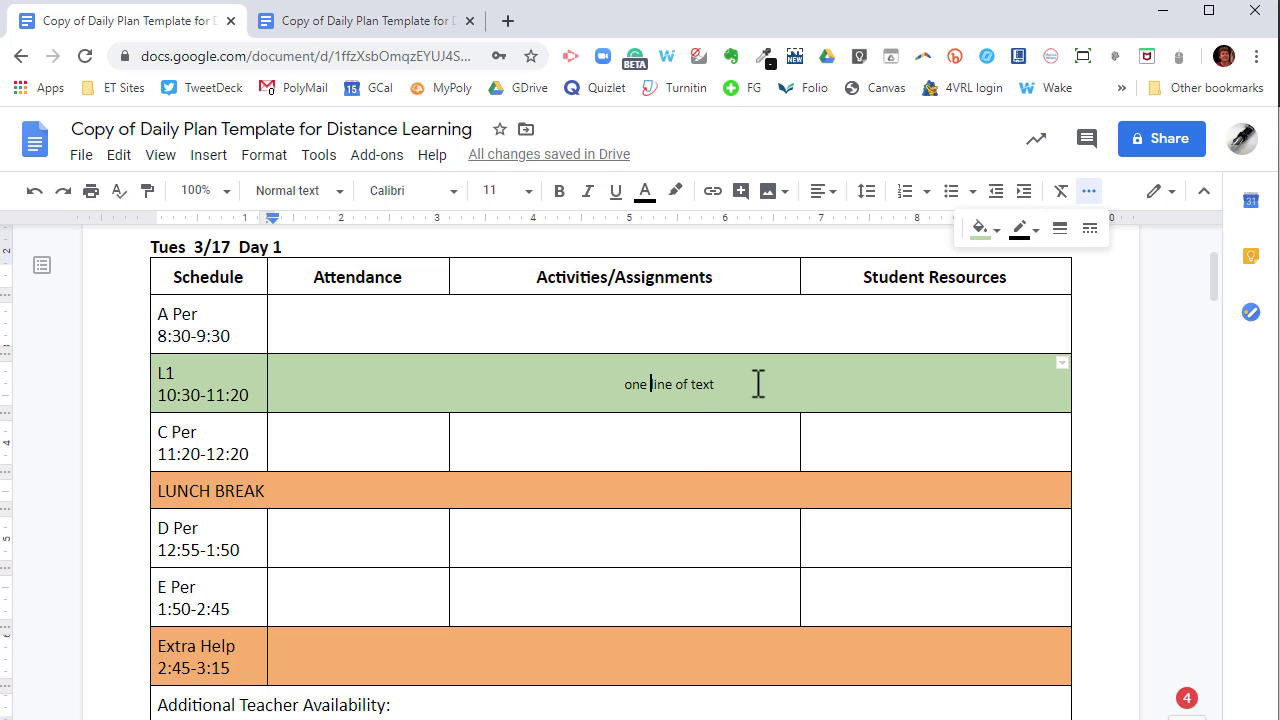
- Set the font size of "one line of text" in the L1 row to 14
triple_click(651, 390)
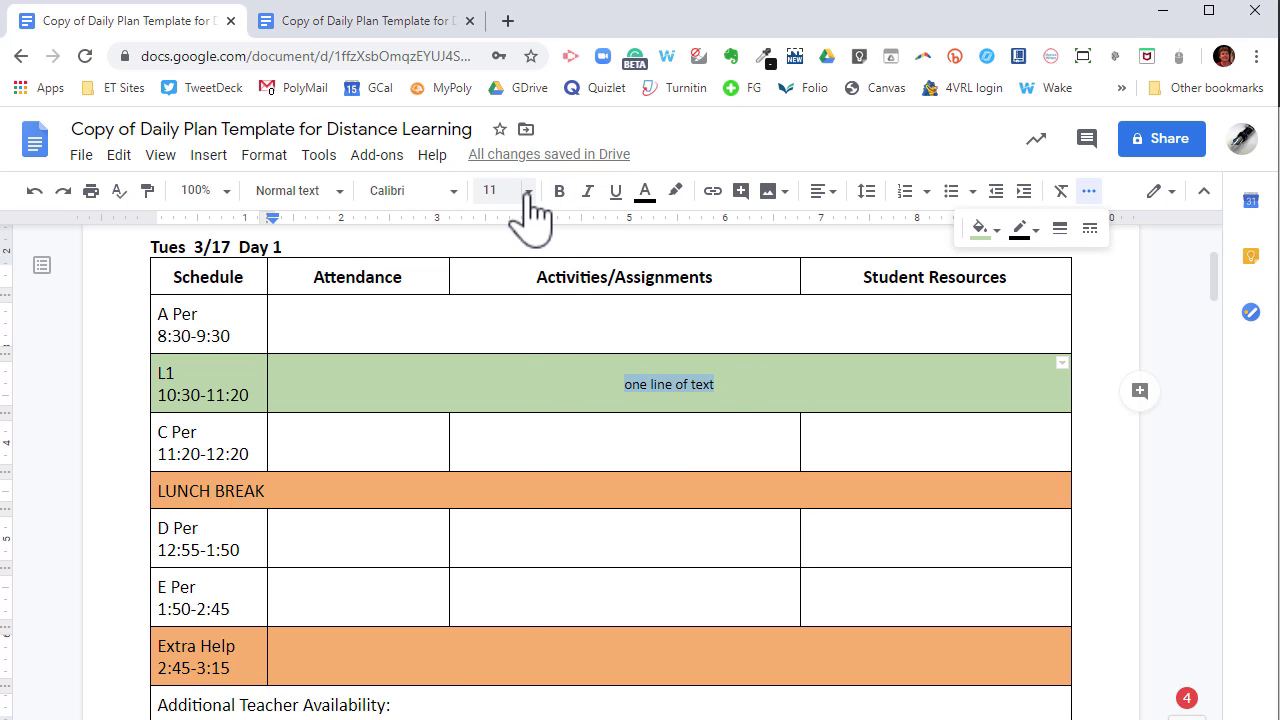
click(524, 191)
click(512, 385)
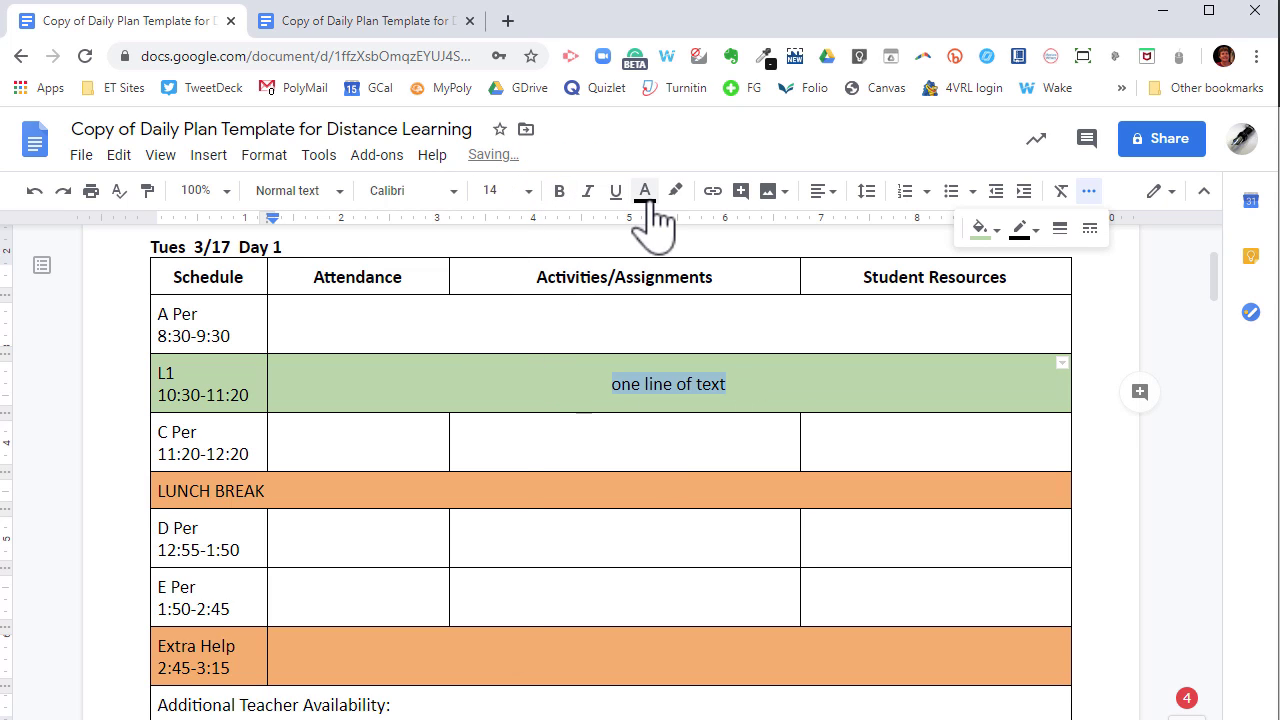
click(643, 440)
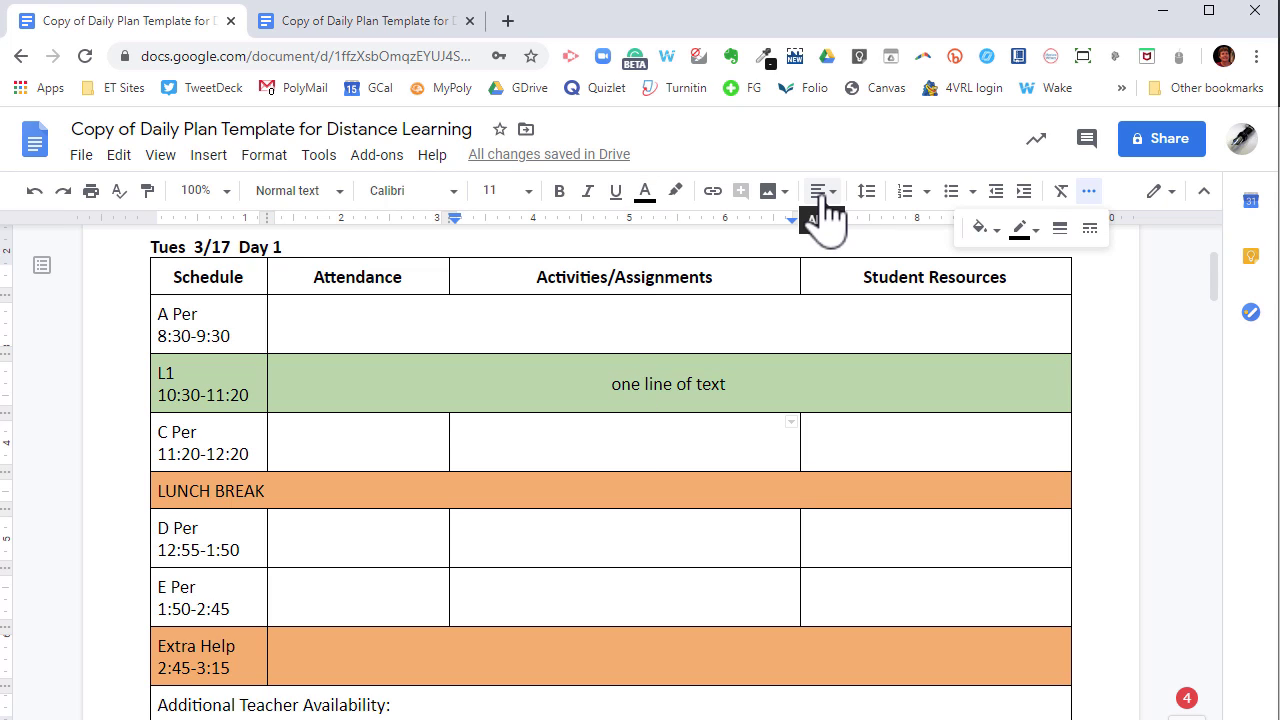
click(822, 192)
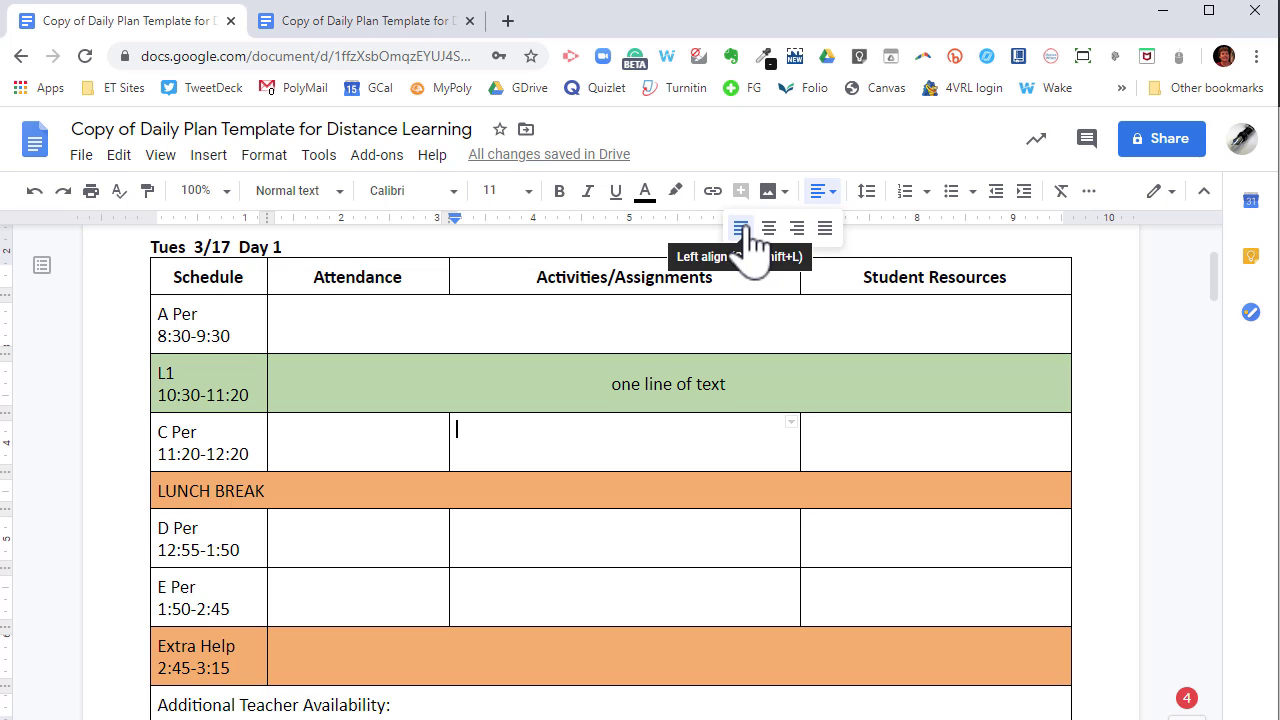
click(654, 440)
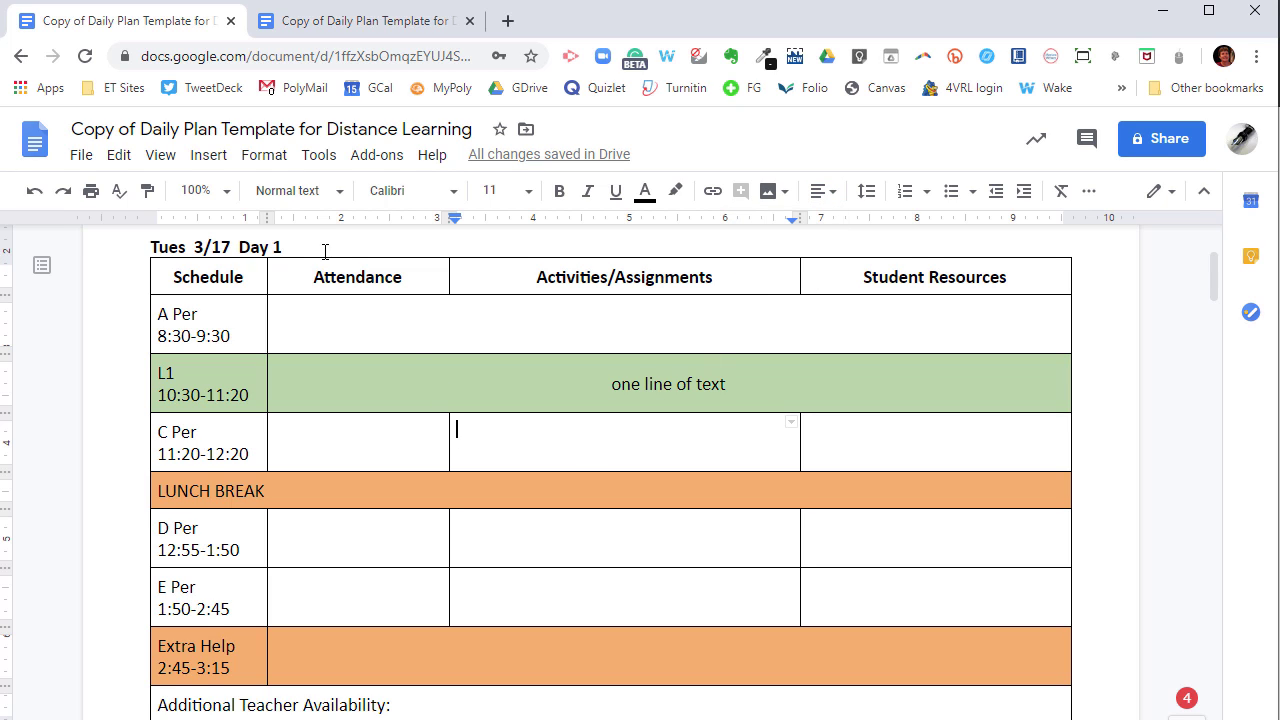
scroll(331, 580, down, 2)
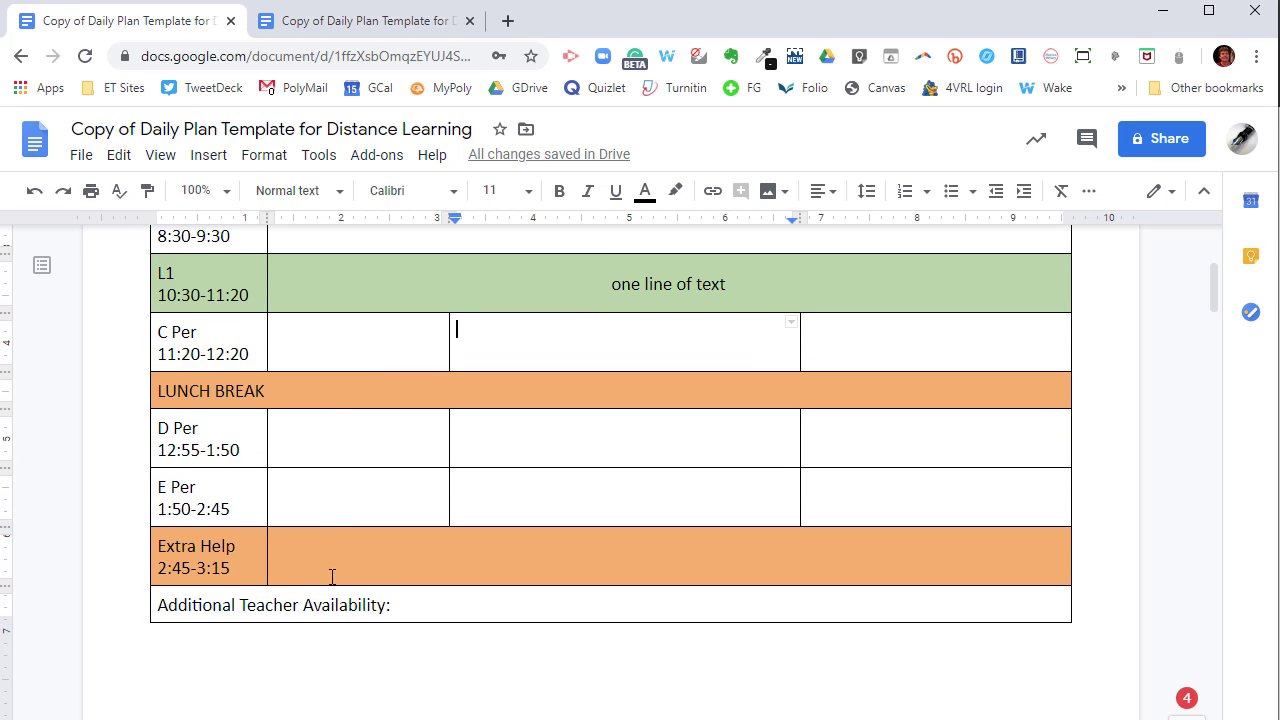
scroll(331, 580, up, 2)
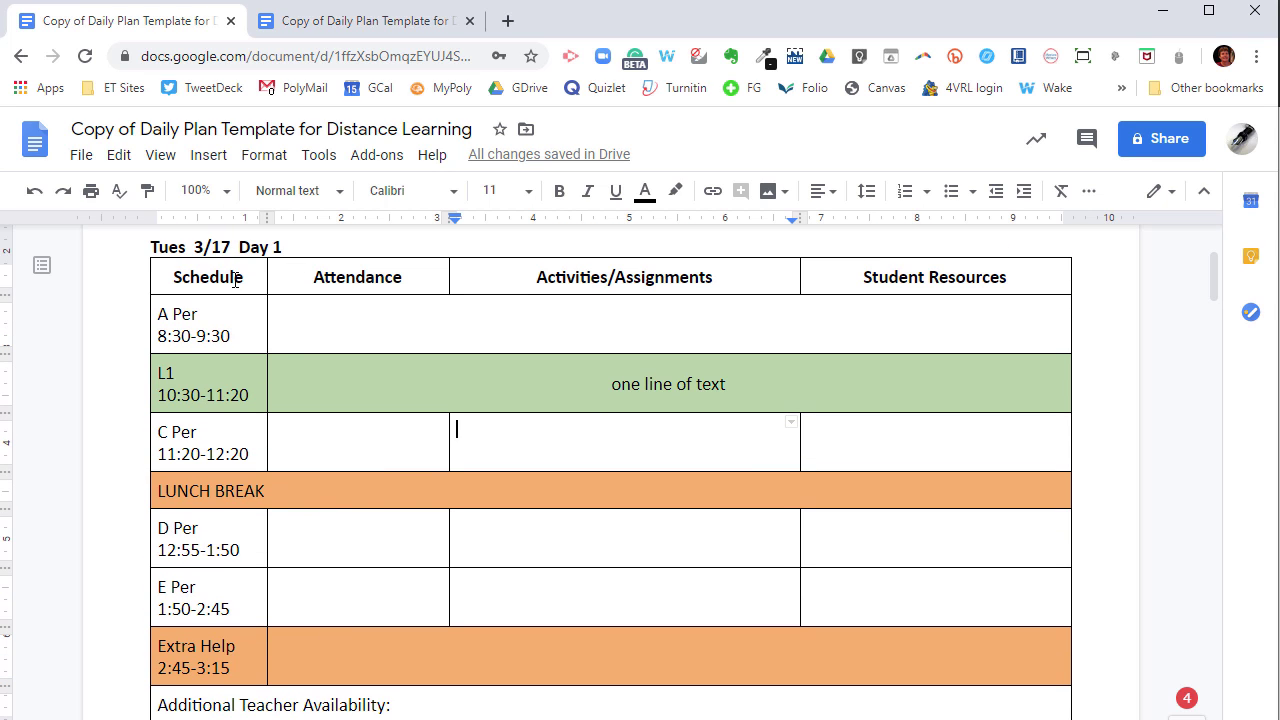
- Select the whole Day 1 schedule table and review the editing options offered for it
drag(240, 277, 390, 705)
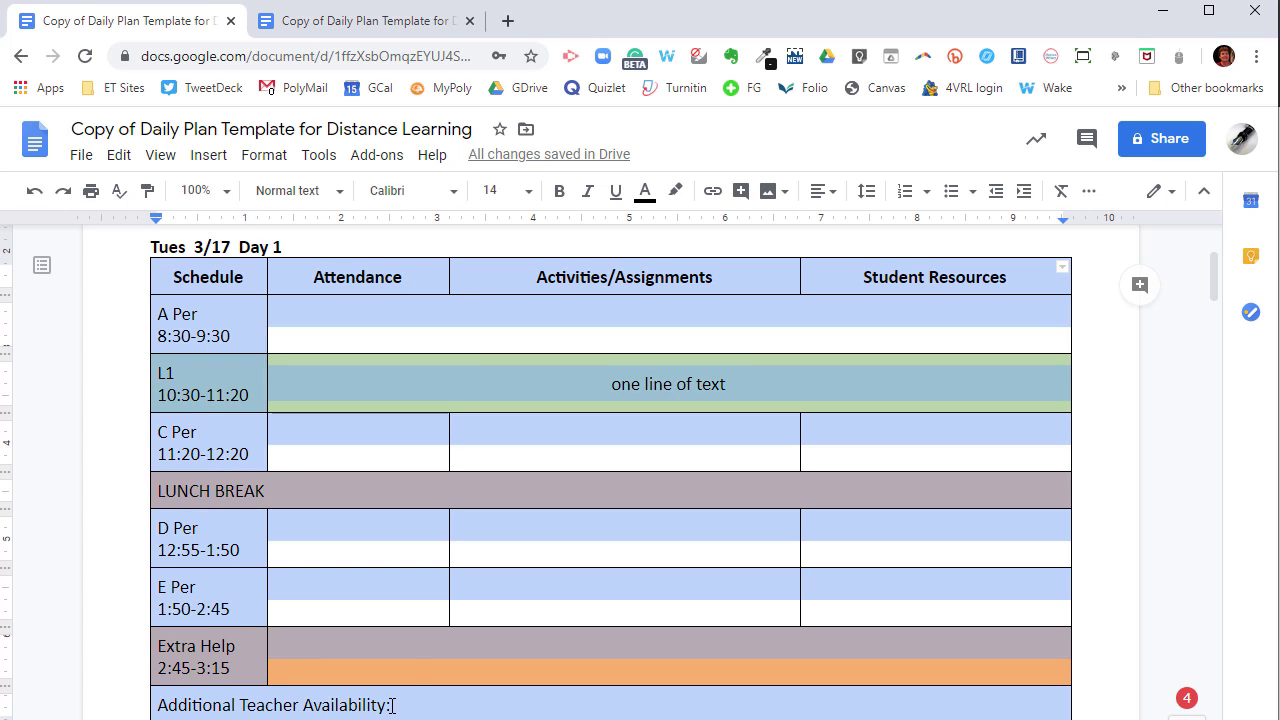
right_click(489, 537)
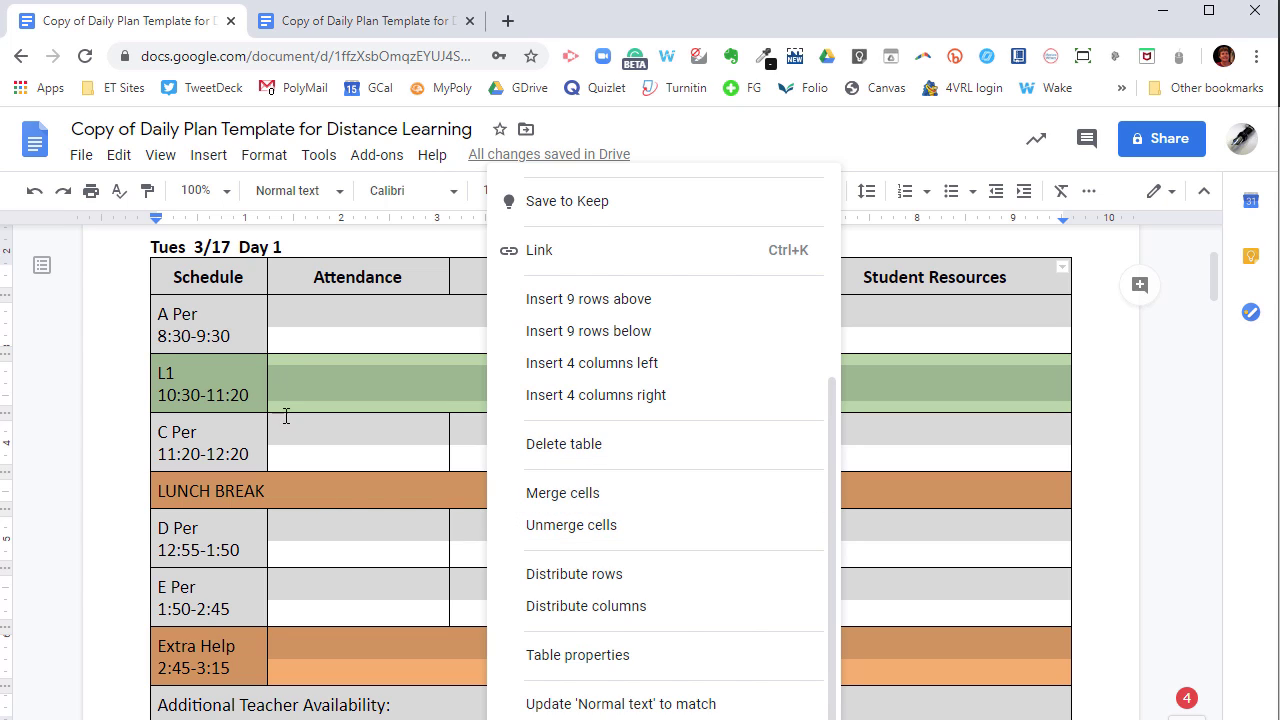
click(312, 245)
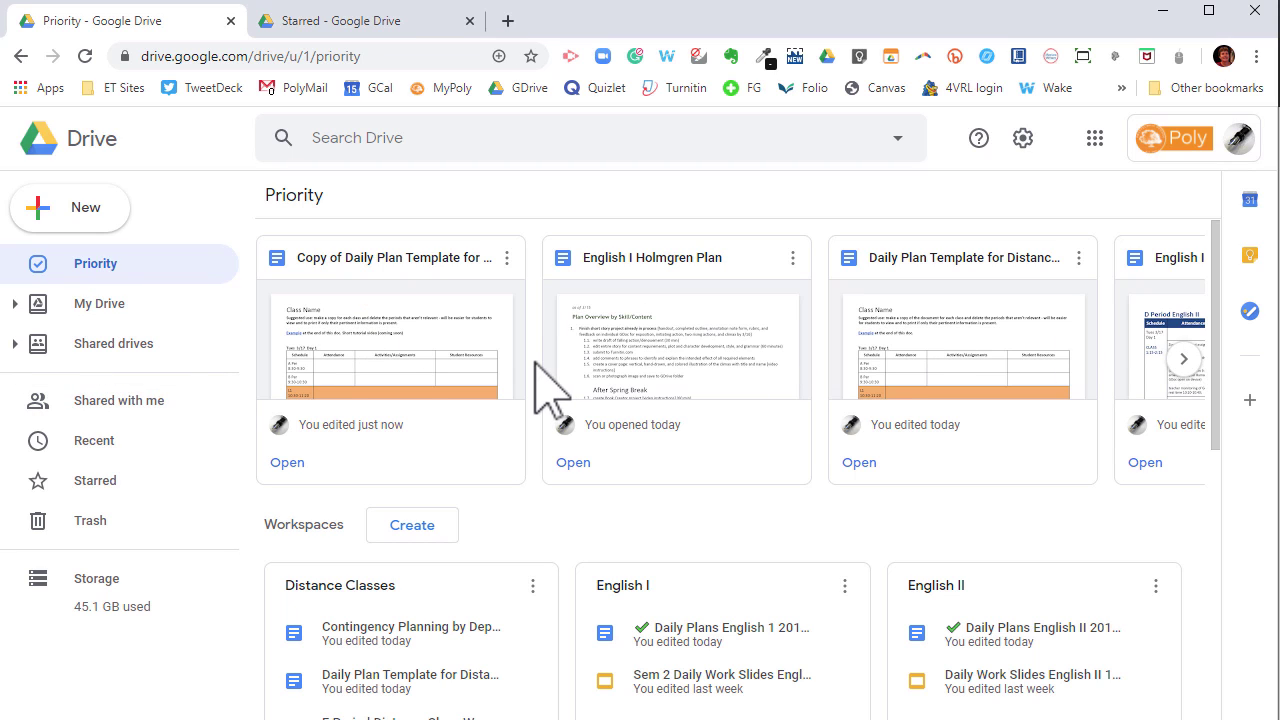
- In Google Drive, look through the Priority page's workspaces and view the full file list of the Distance Classes workspace
scroll(620, 535, down, 3)
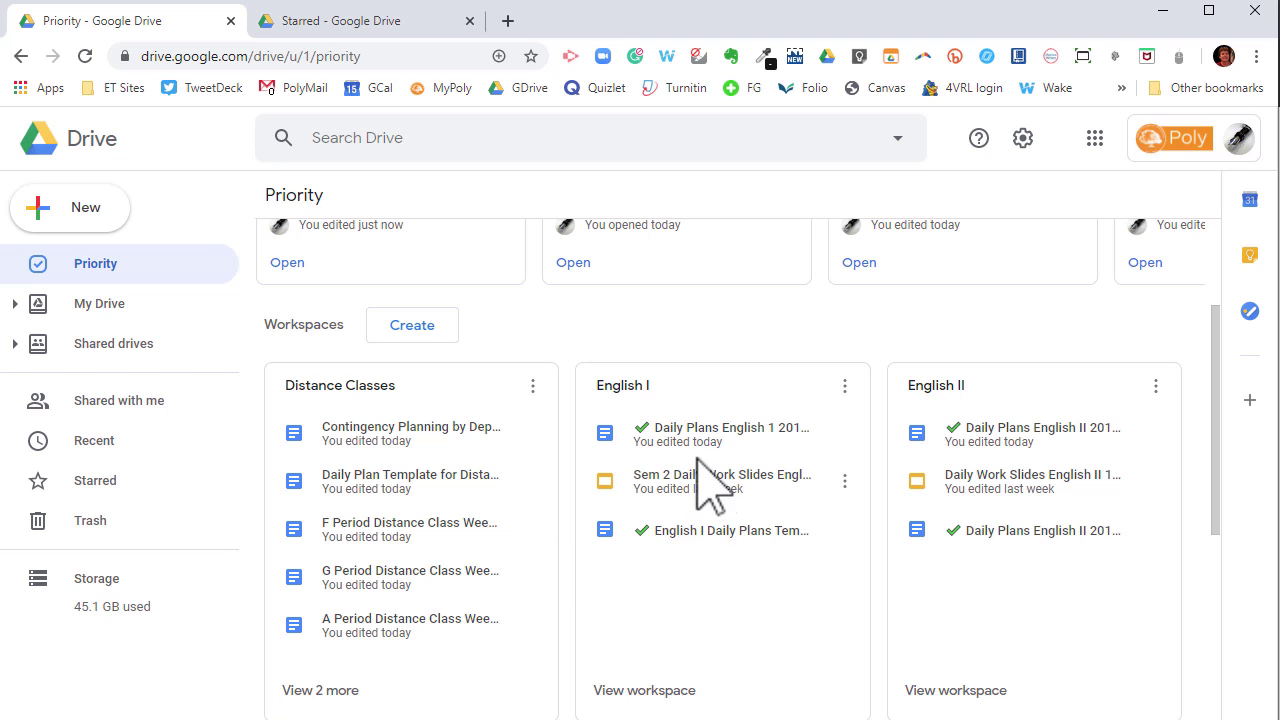
scroll(737, 605, down, 3)
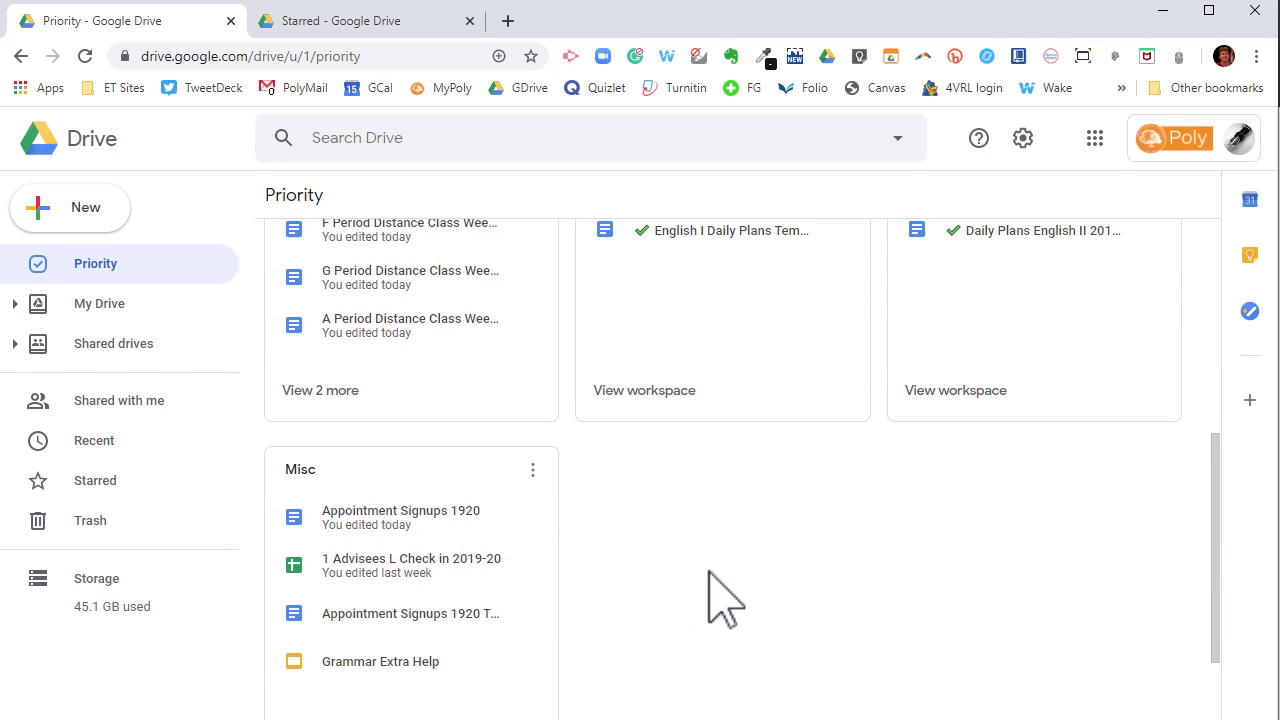
scroll(720, 531, up, 4)
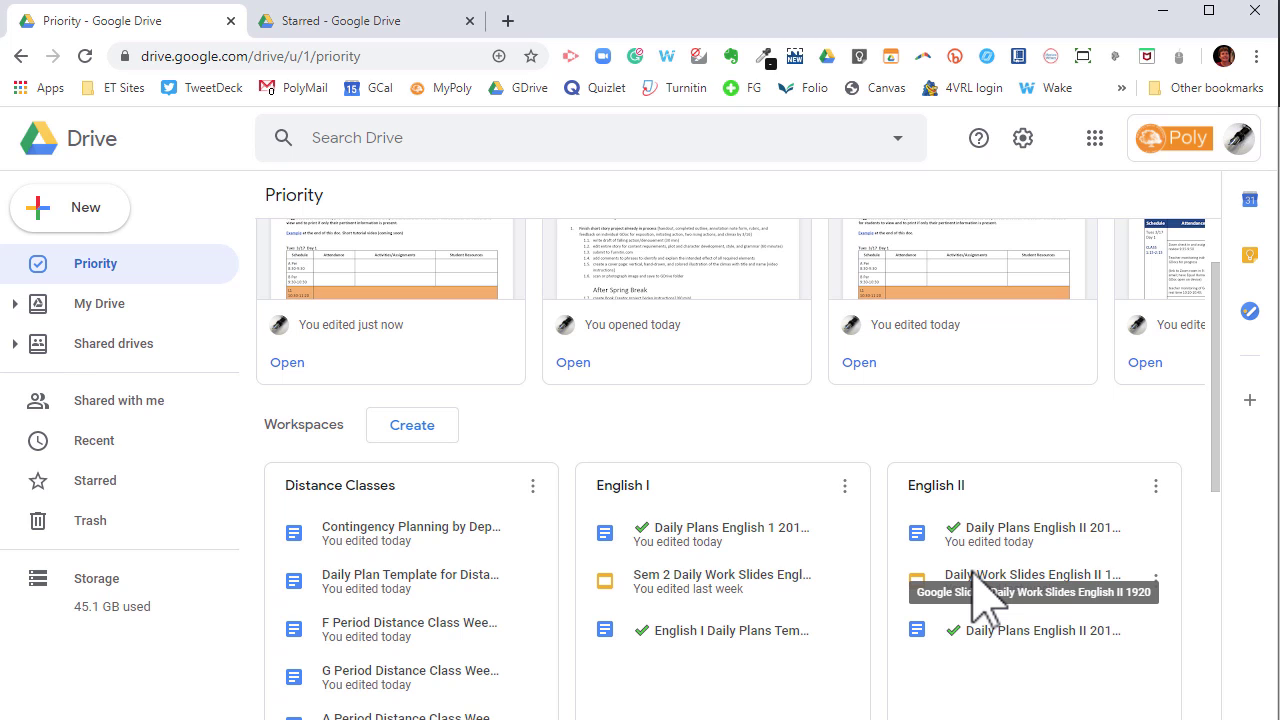
scroll(972, 590, down, 1)
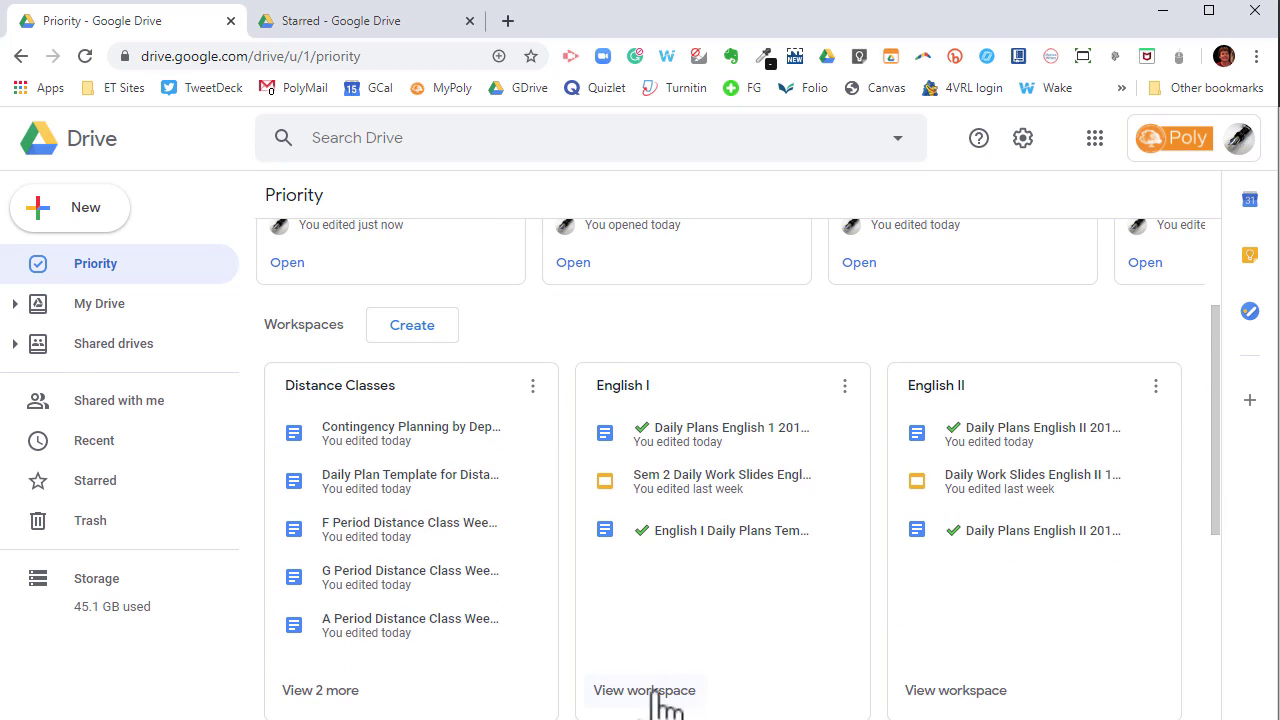
click(326, 690)
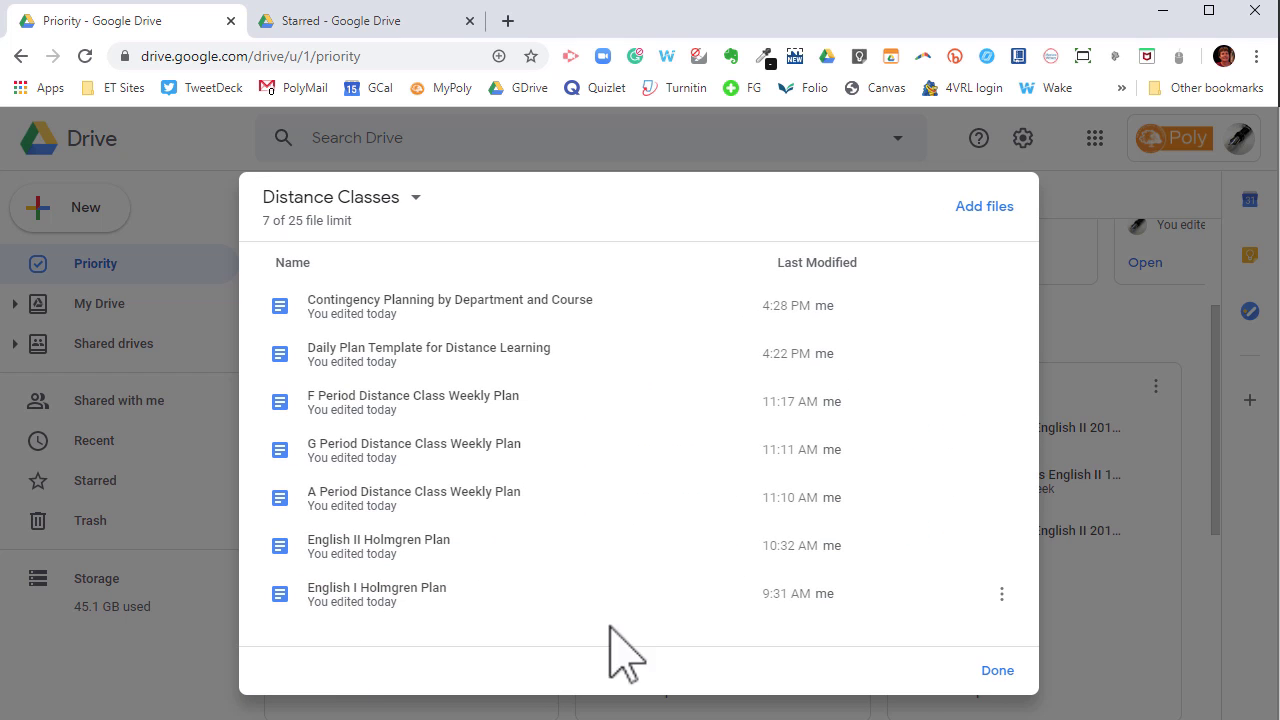
click(998, 671)
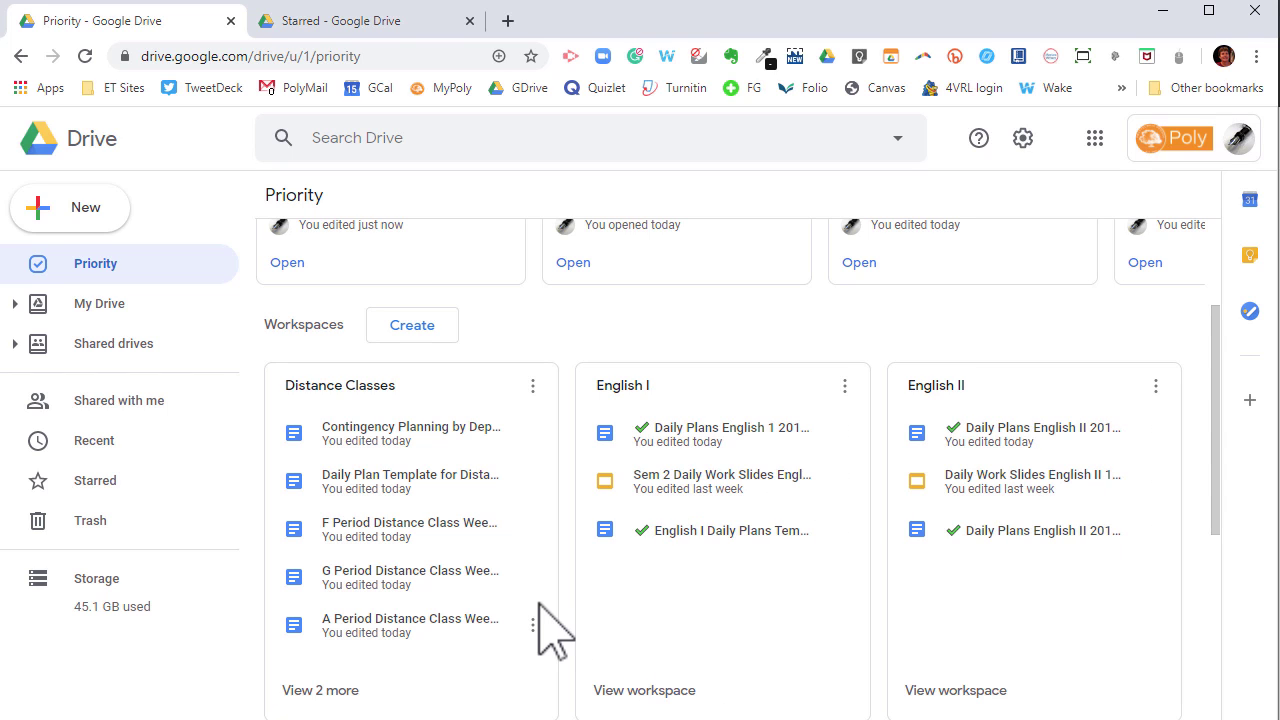
- Create a new Priority workspace named "1 My Space"
click(412, 330)
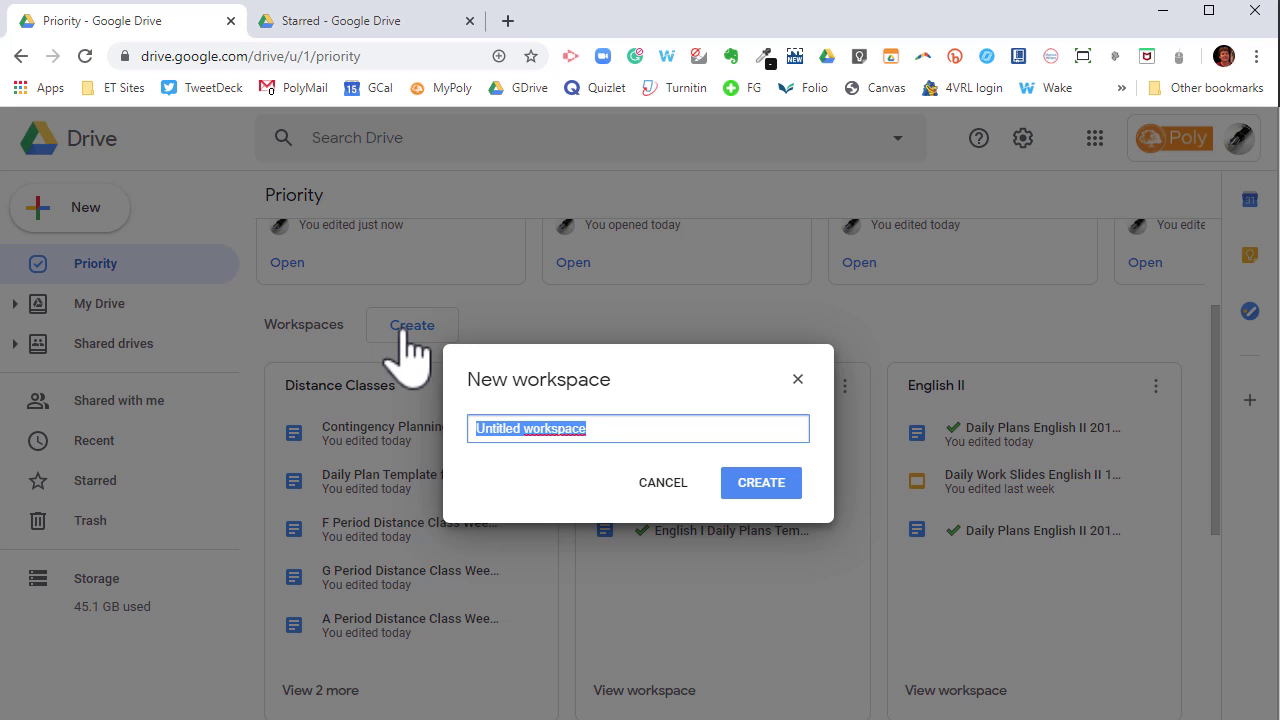
drag(603, 429, 446, 470)
text(1.)
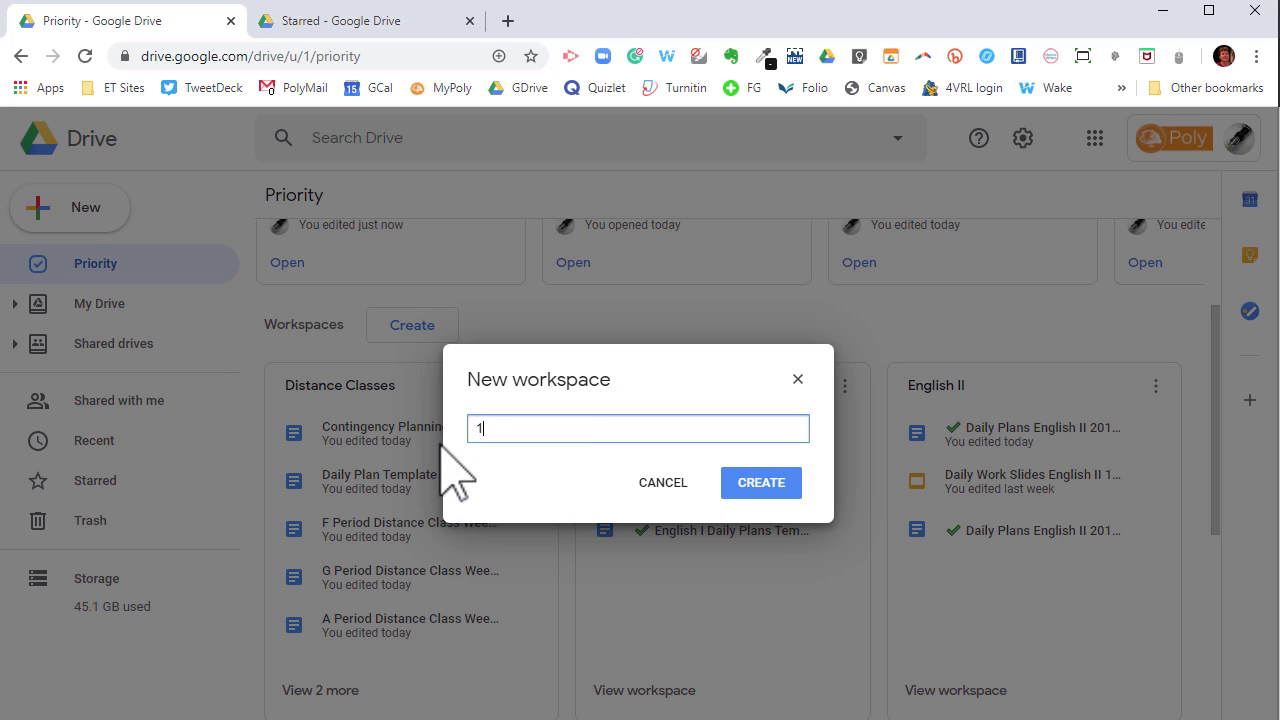
text( M)
key(BackSpace)
key(BackSpace)
key(BackSpace)
text(My Space)
click(760, 485)
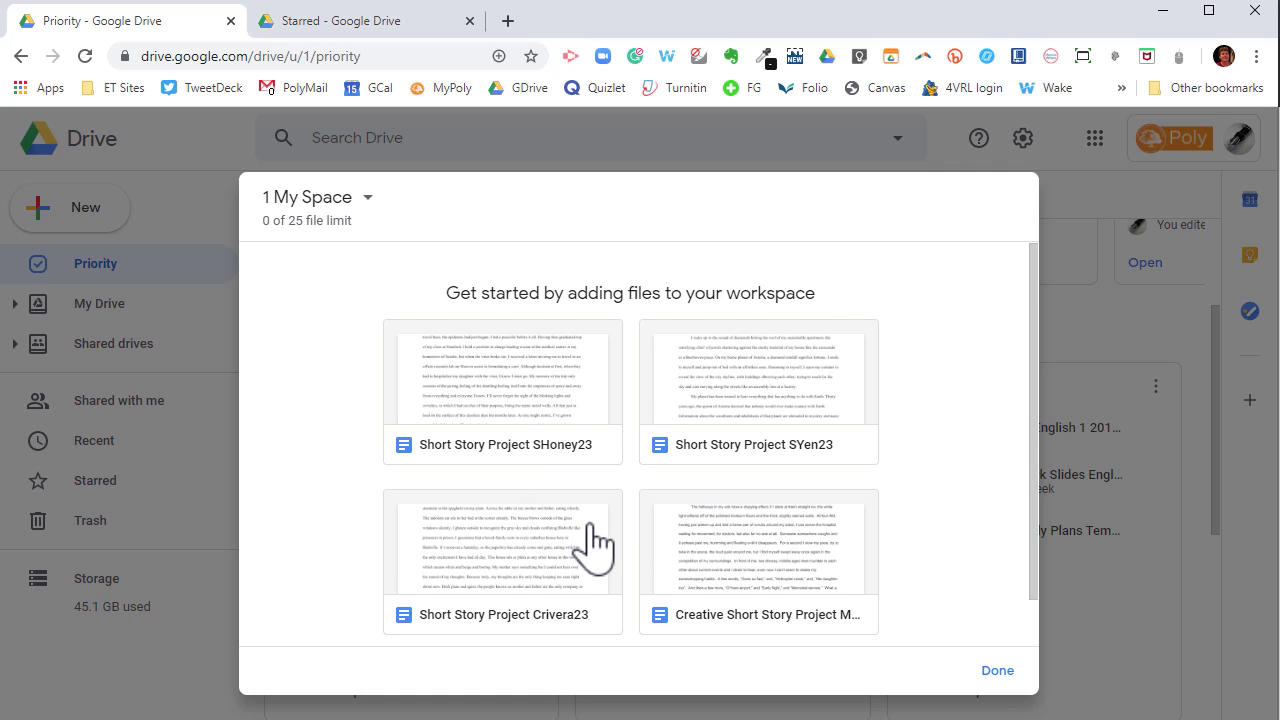
- Add "Copy of Daily Plan Template for Distance Learning" and "Contingency Planning by Department and Course" to the 1 My Space workspace
scroll(597, 545, down, 1)
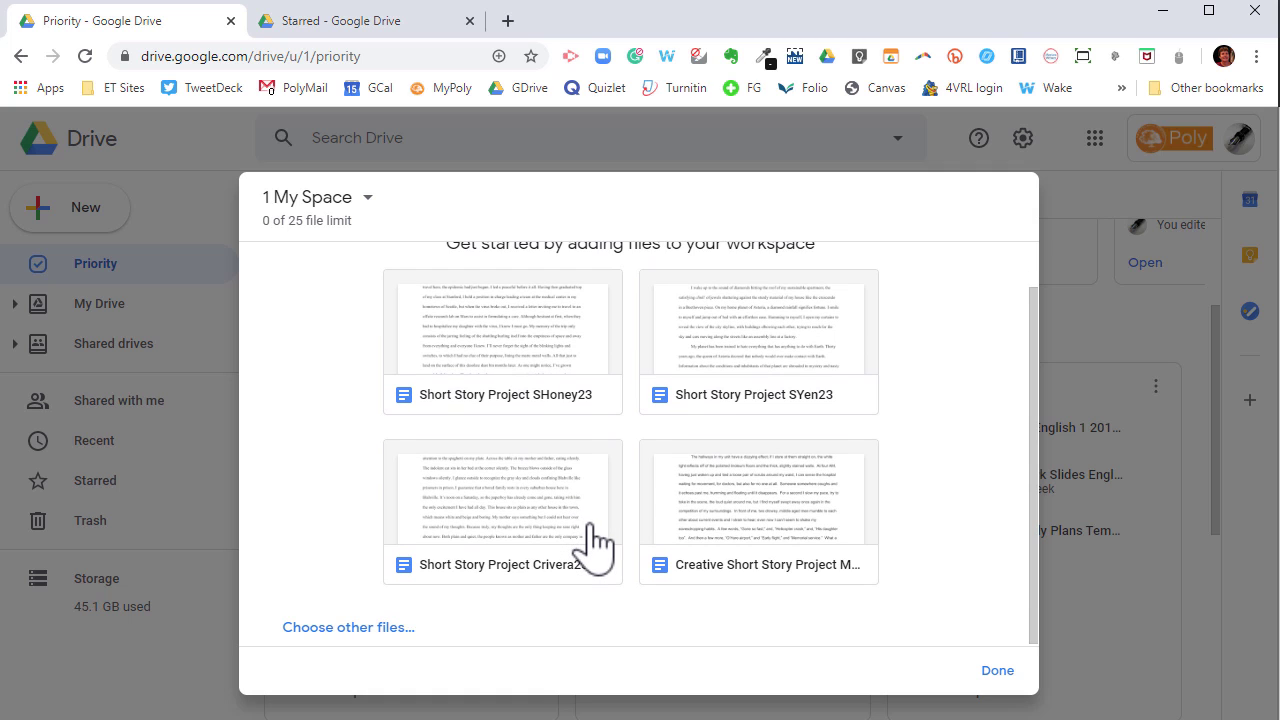
click(349, 627)
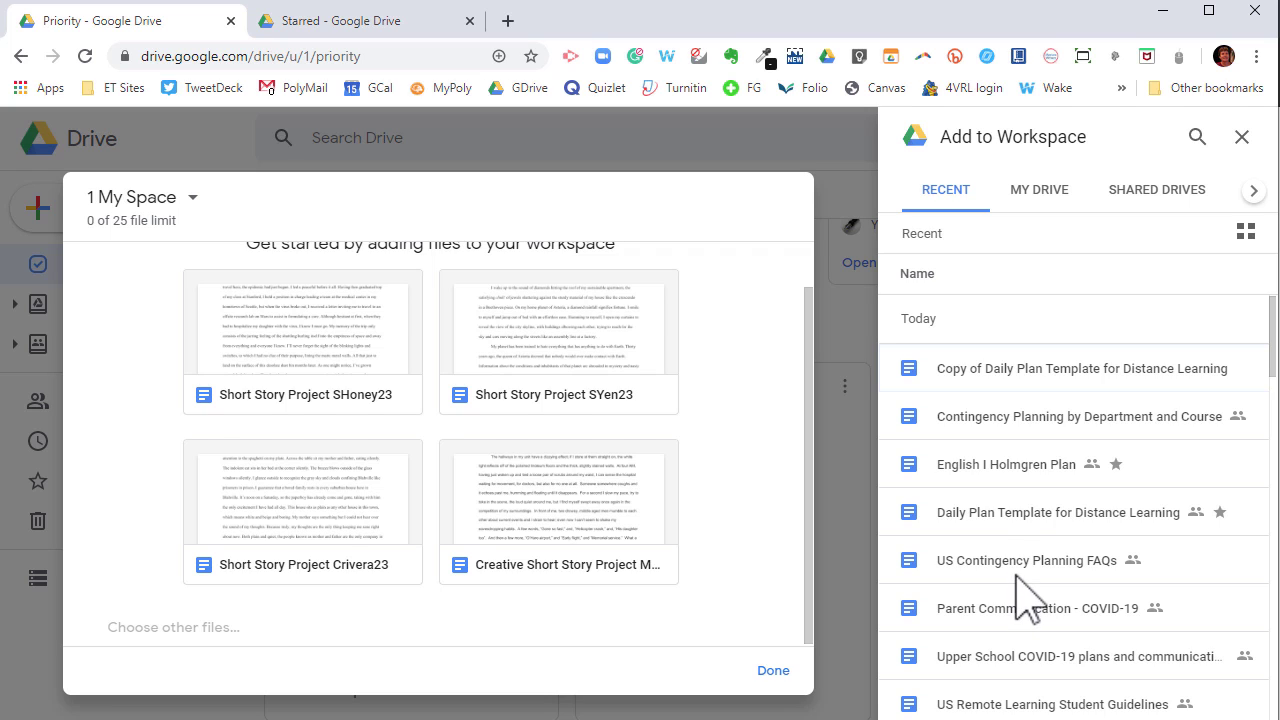
click(1019, 377)
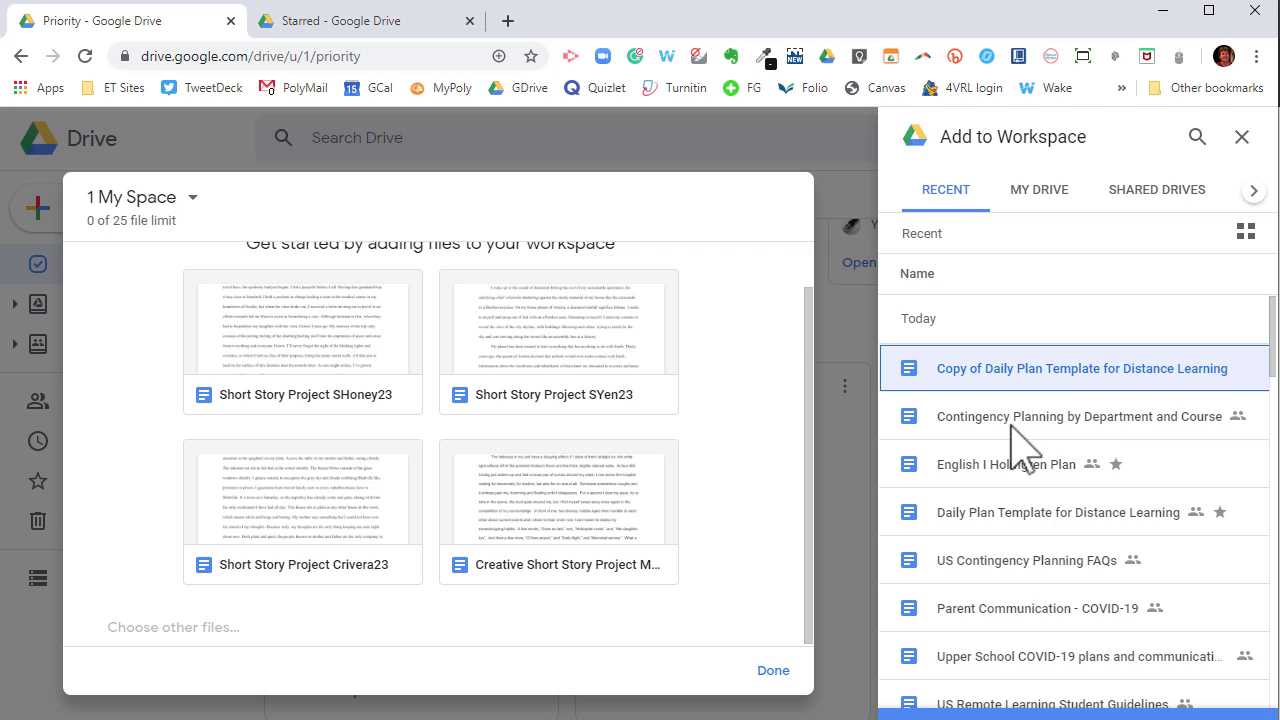
click(1010, 424)
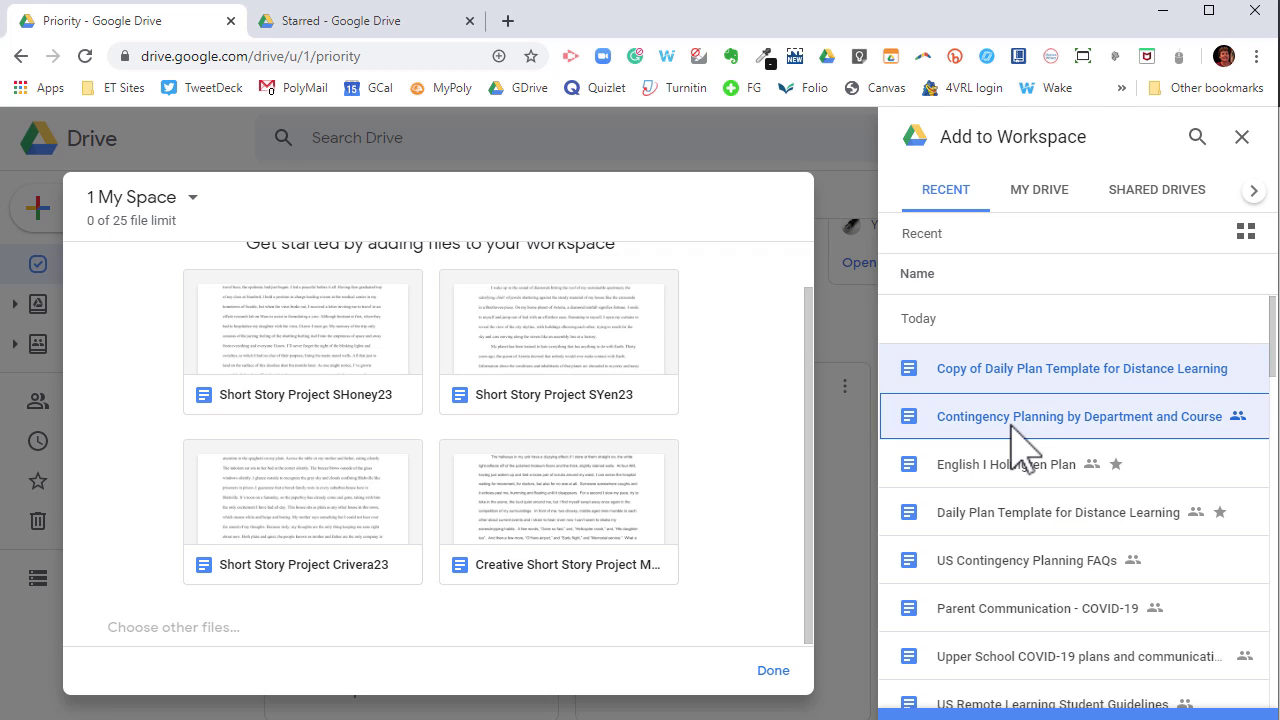
key(Return)
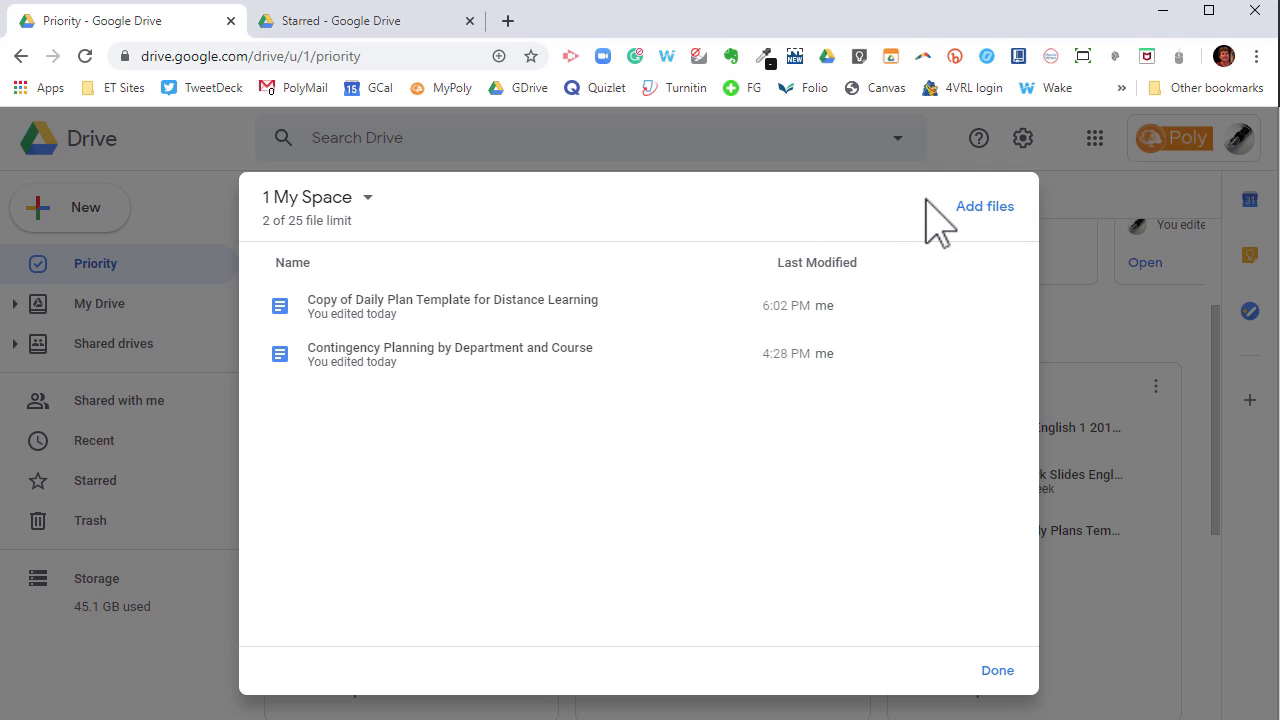
click(997, 672)
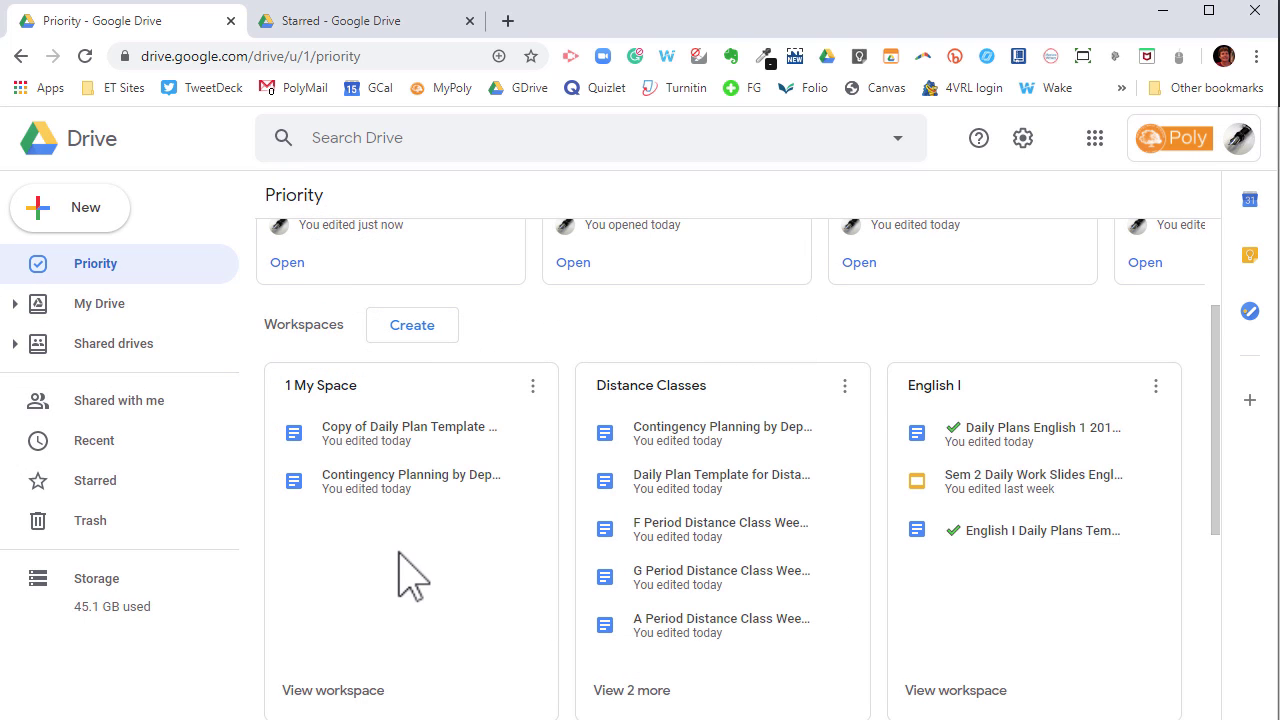
- Review the management options of the 1 My Space workspace
click(532, 386)
click(532, 386)
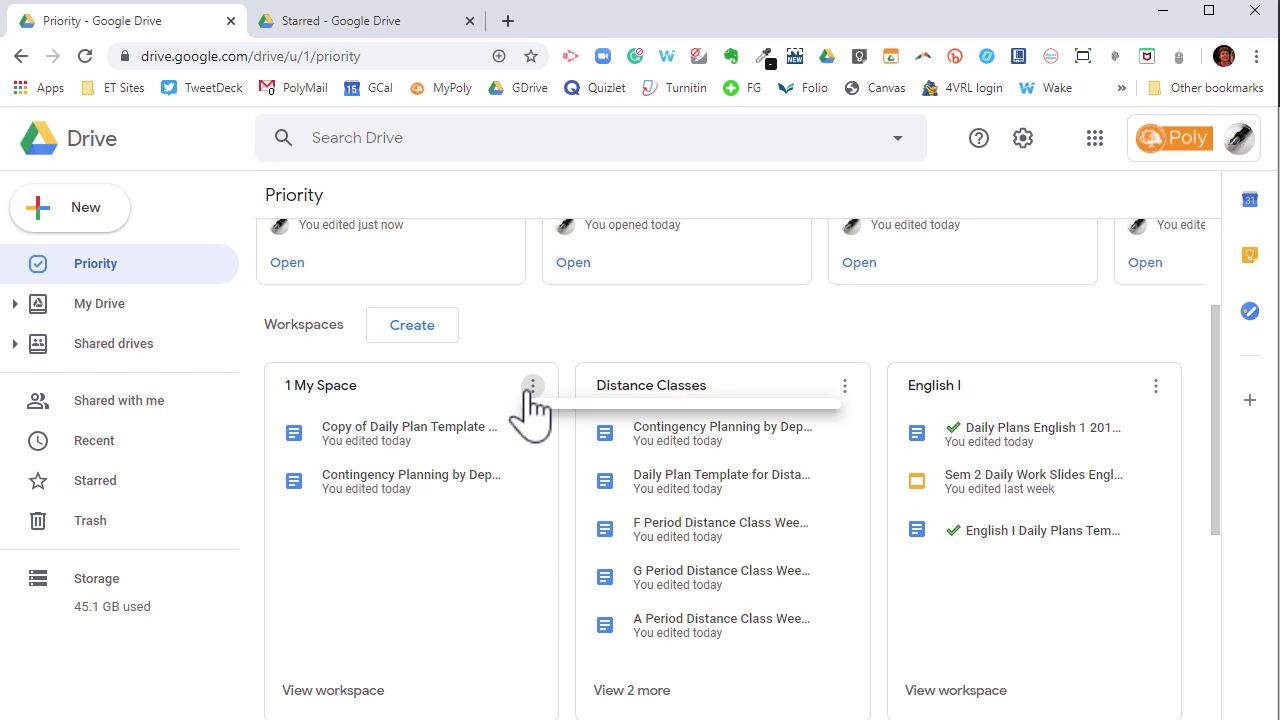
click(532, 386)
click(533, 383)
click(533, 386)
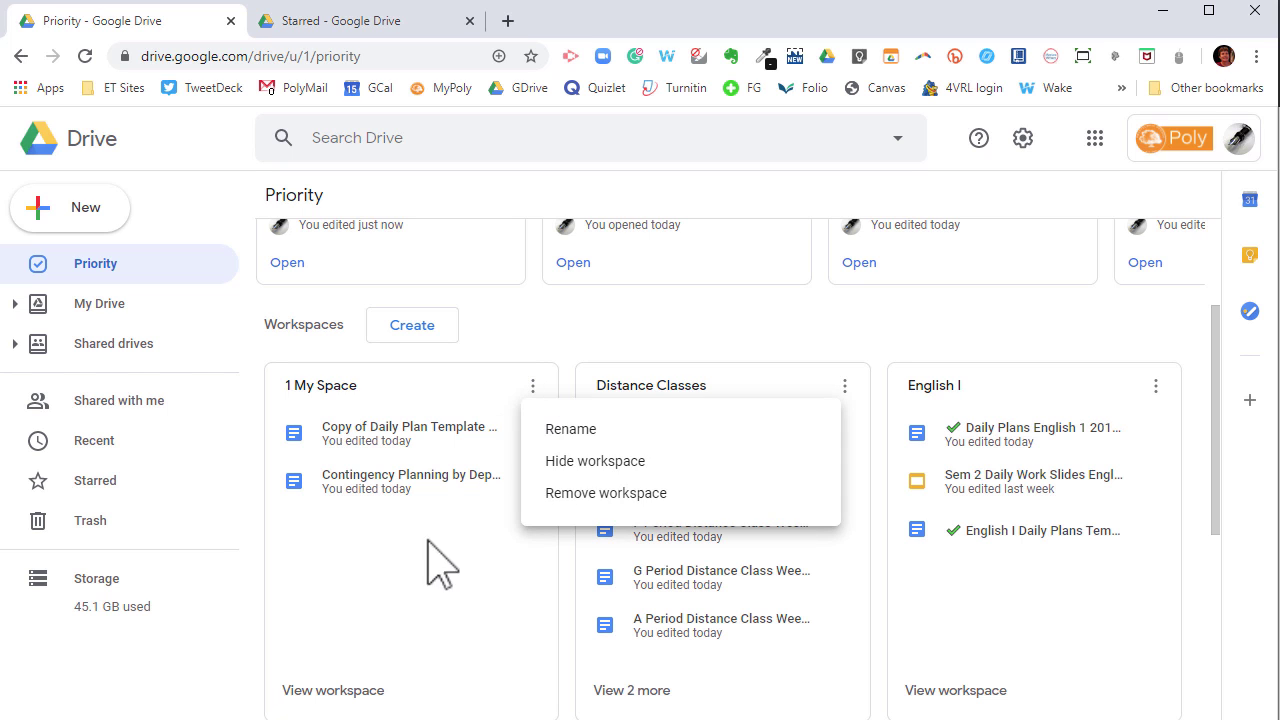
- Open My Drive and look through its folders and files
click(100, 310)
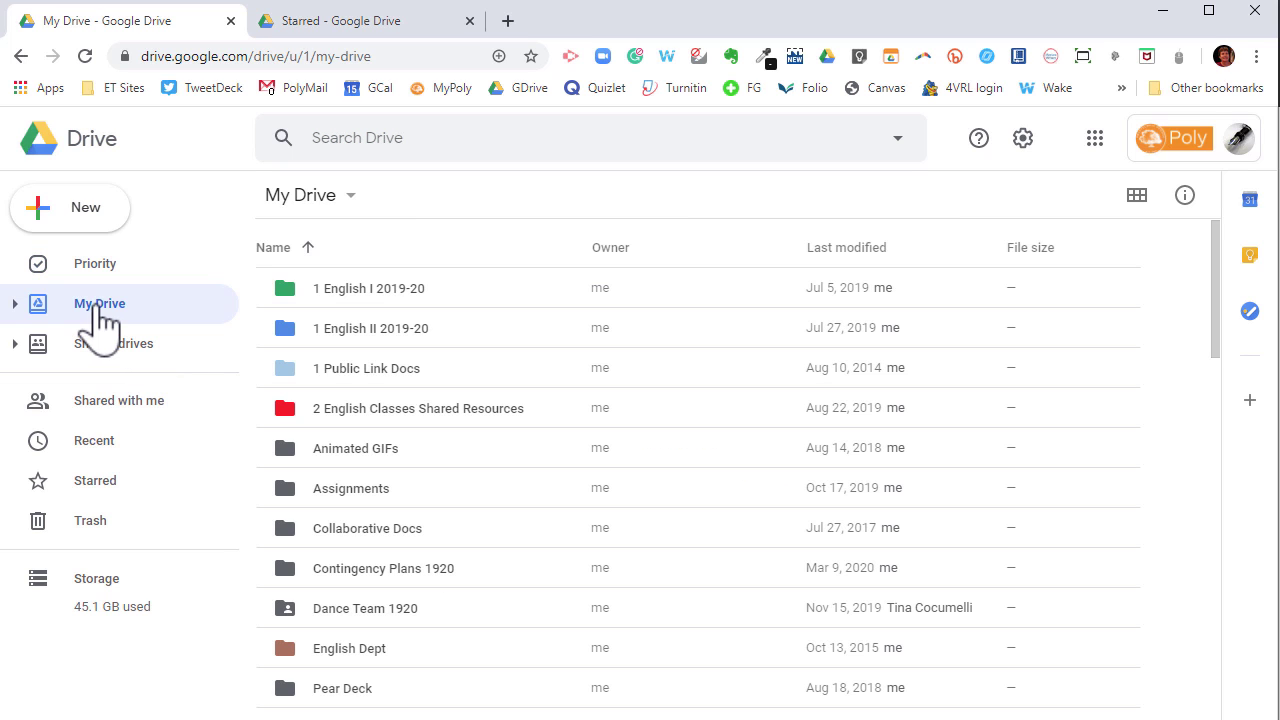
scroll(400, 520, down, 15)
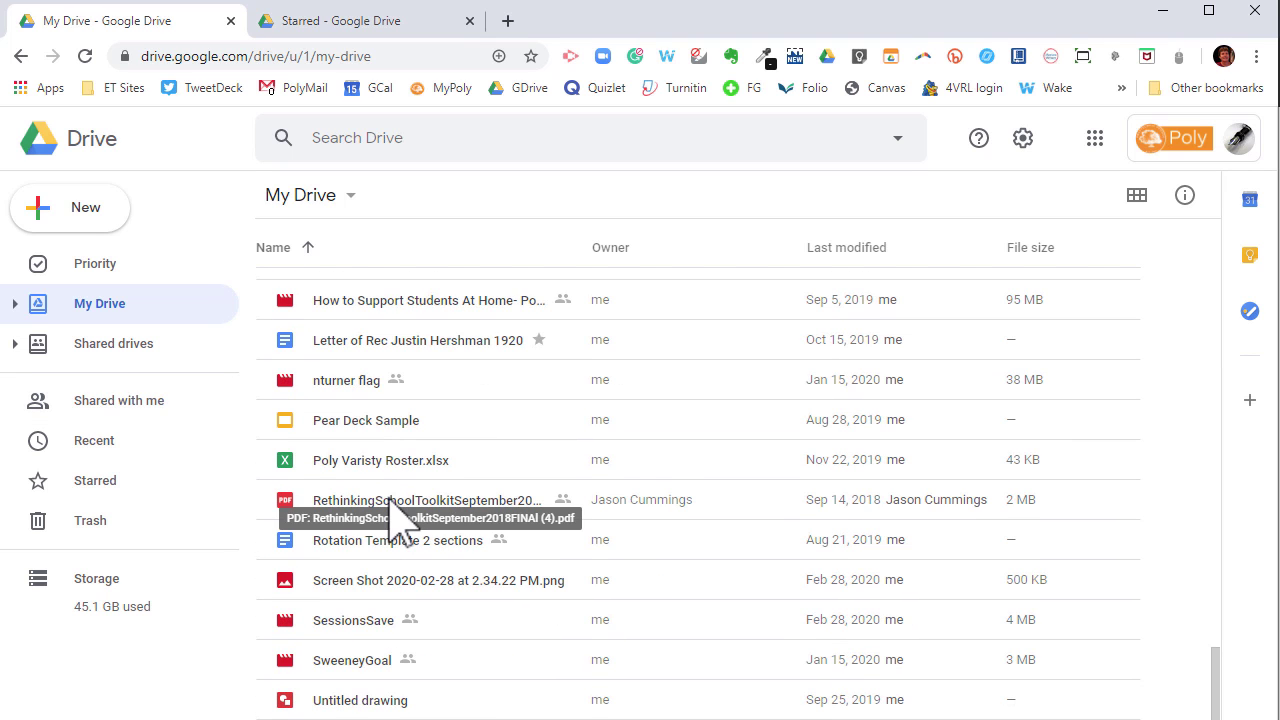
- Review the workspace options available for the file "Poly Varisty Roster.xlsx" in My Drive without adding it to one
right_click(396, 466)
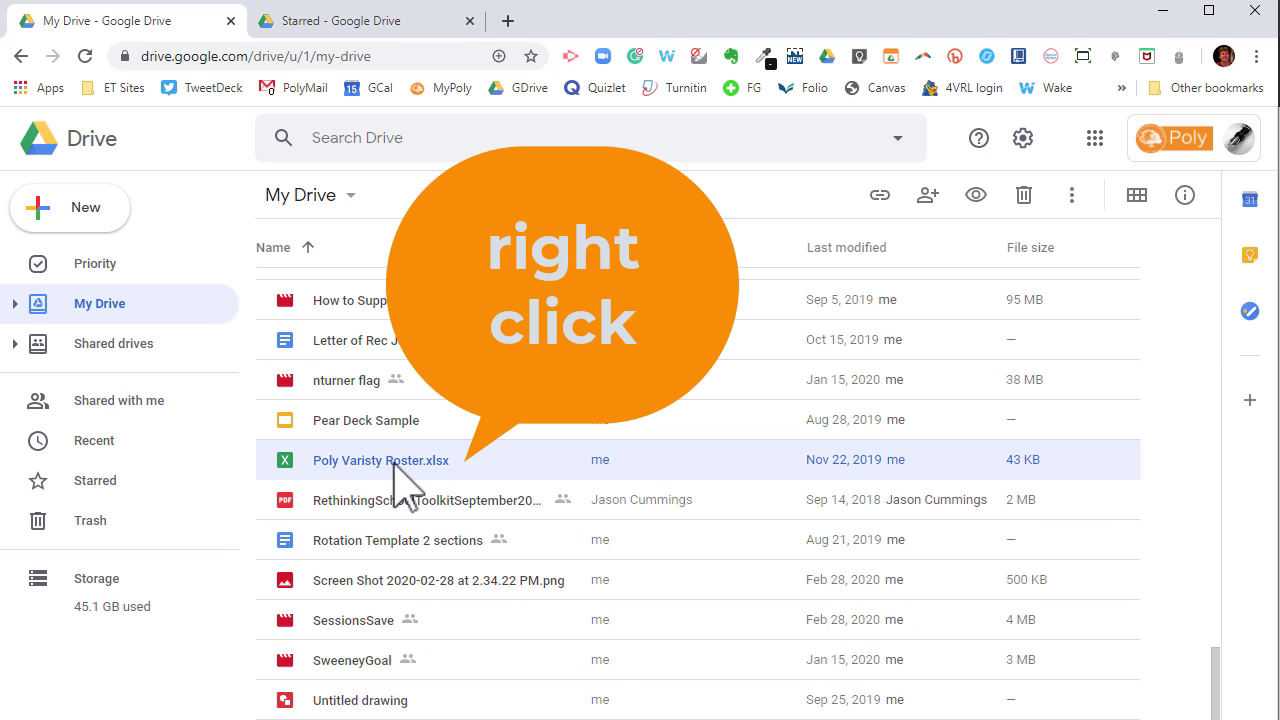
right_click(394, 463)
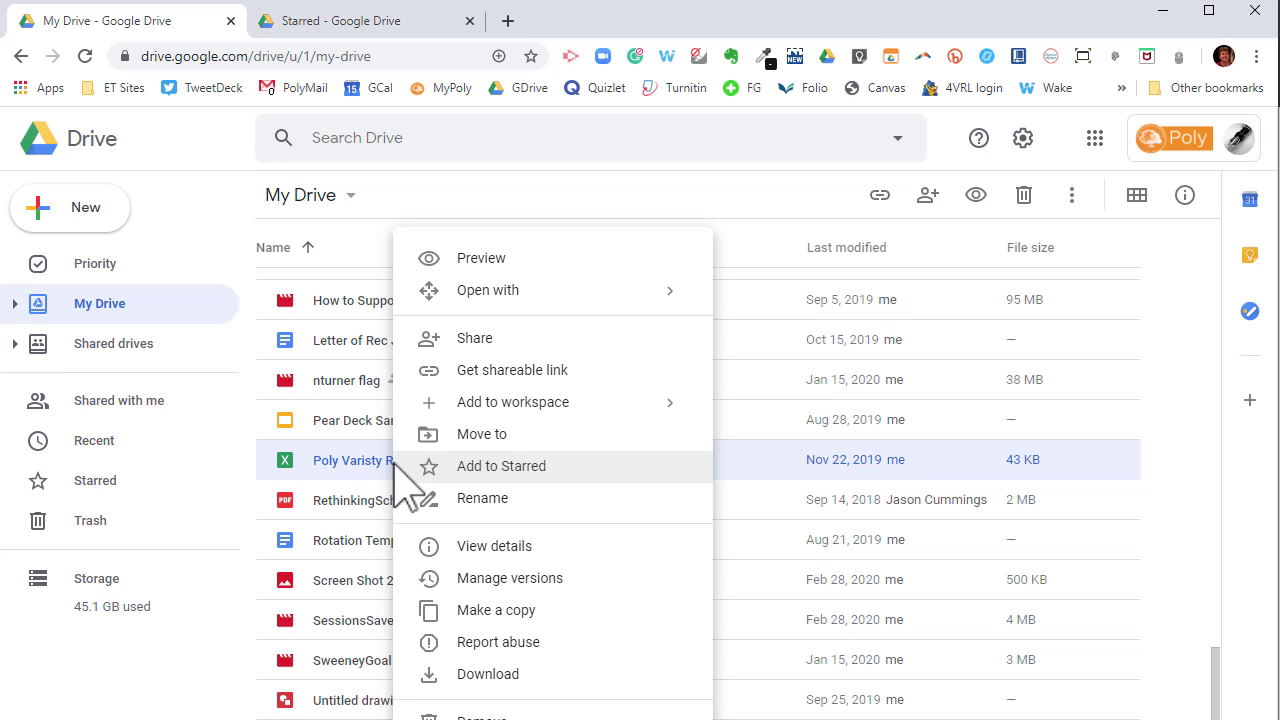
mouse_move(483, 405)
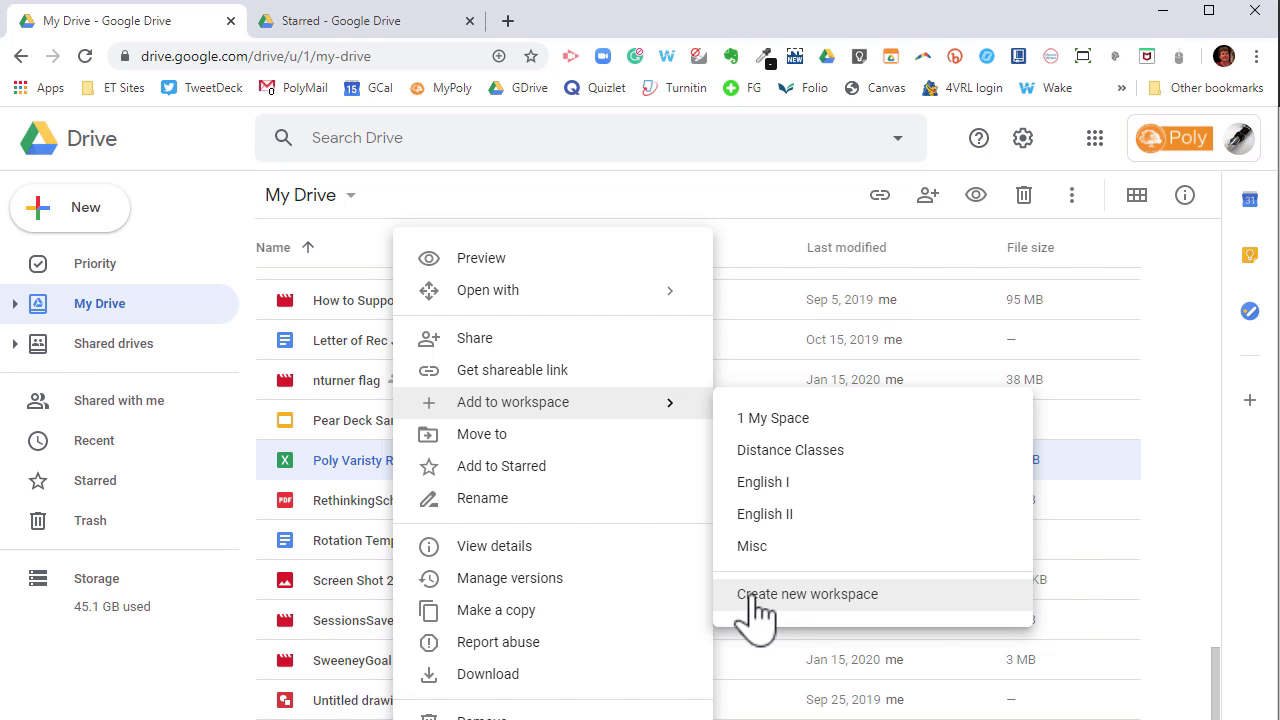
click(126, 300)
scroll(371, 400, up, 15)
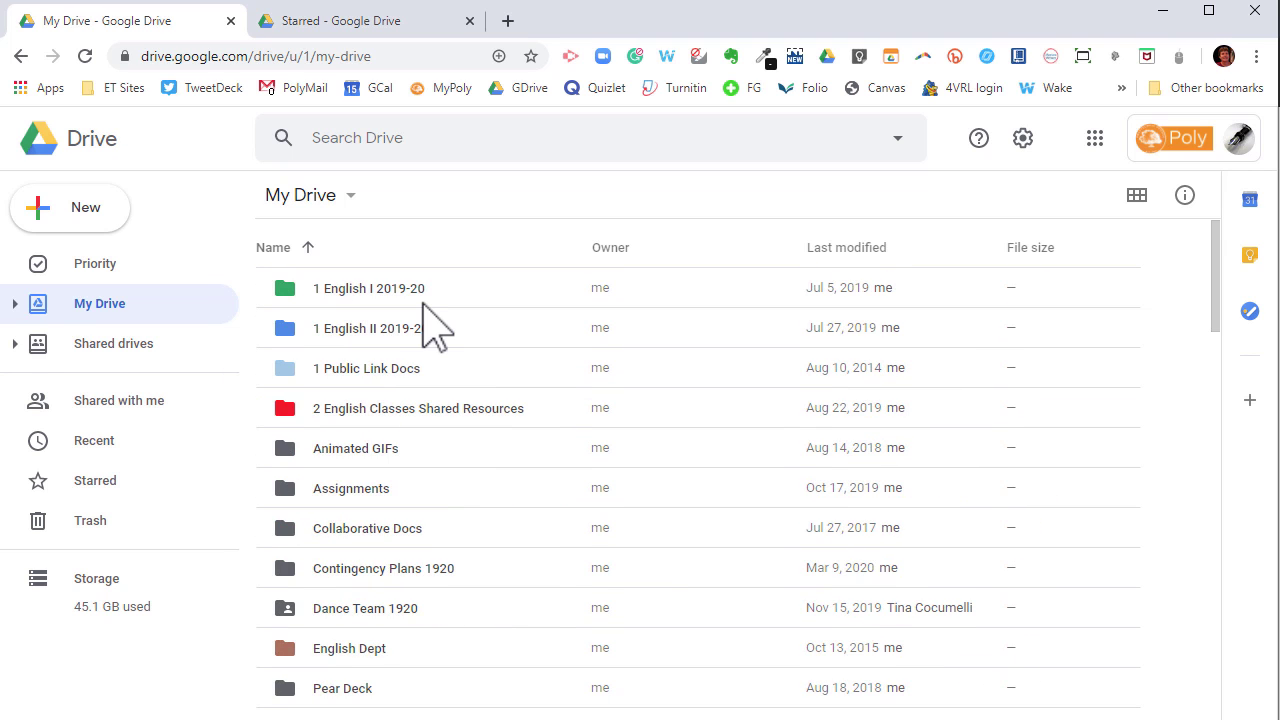
- Permanently remove the "1 My Space" workspace from the Priority page
click(97, 272)
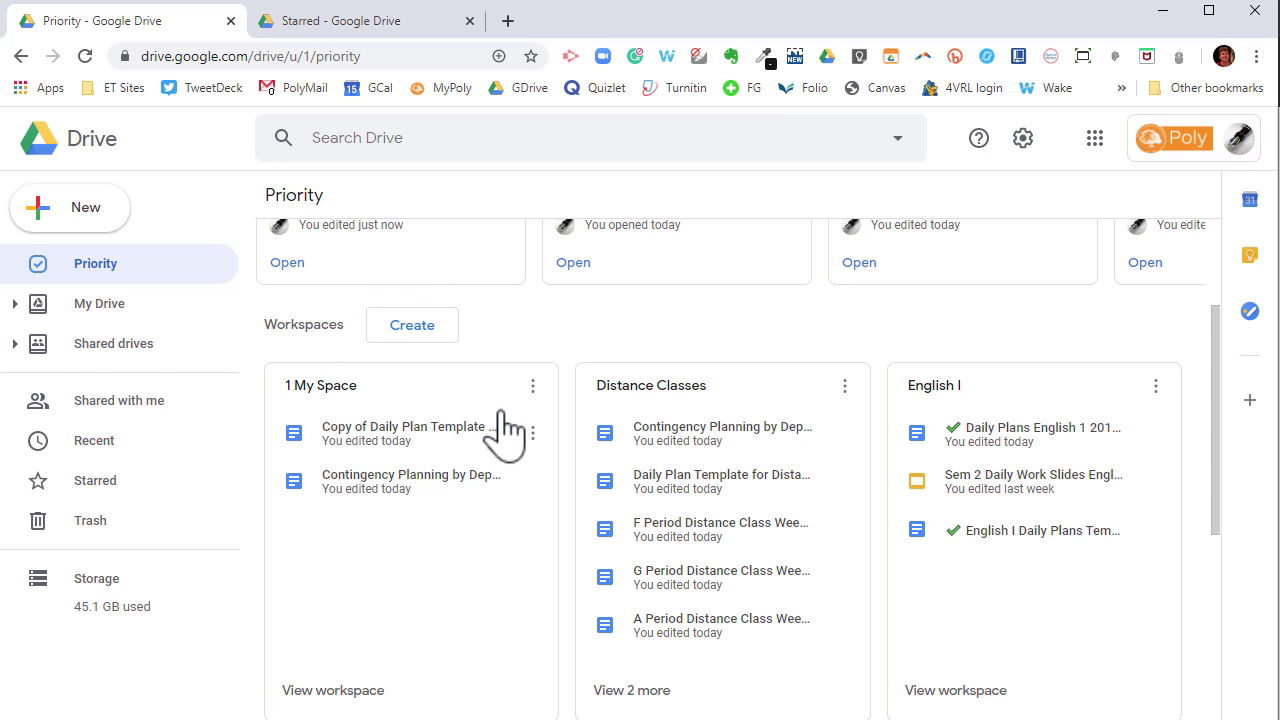
click(532, 385)
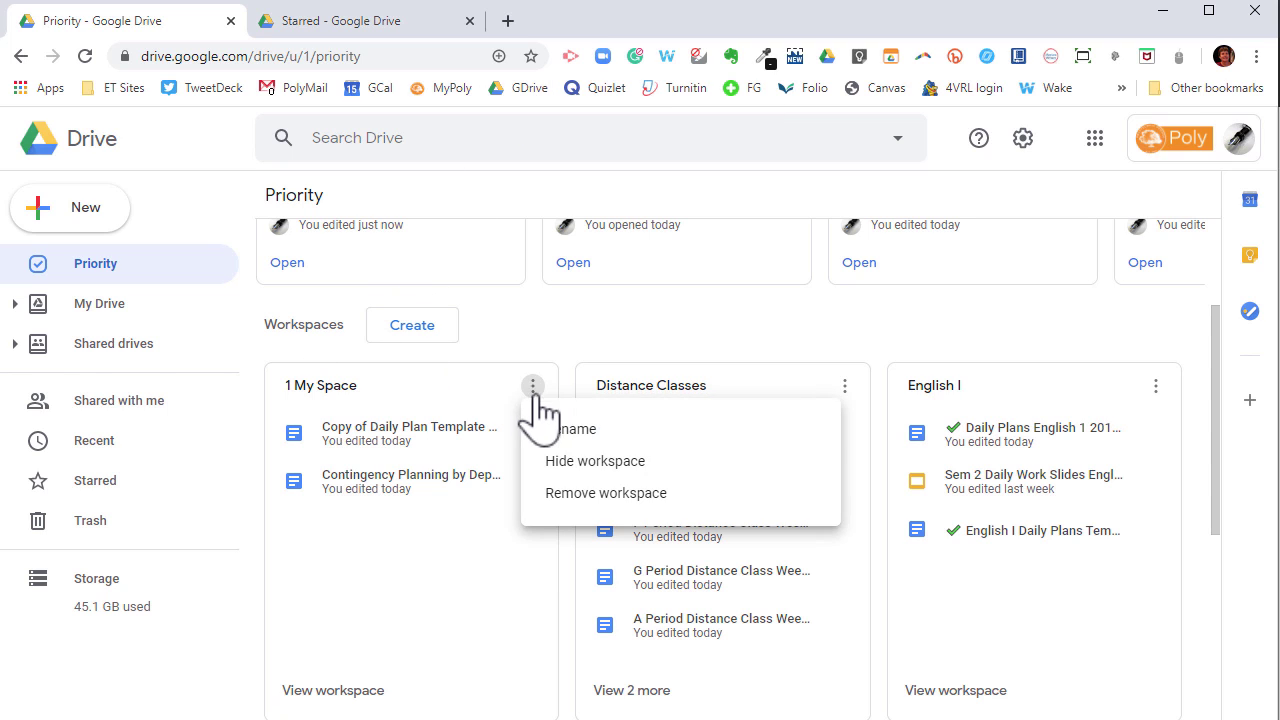
click(578, 493)
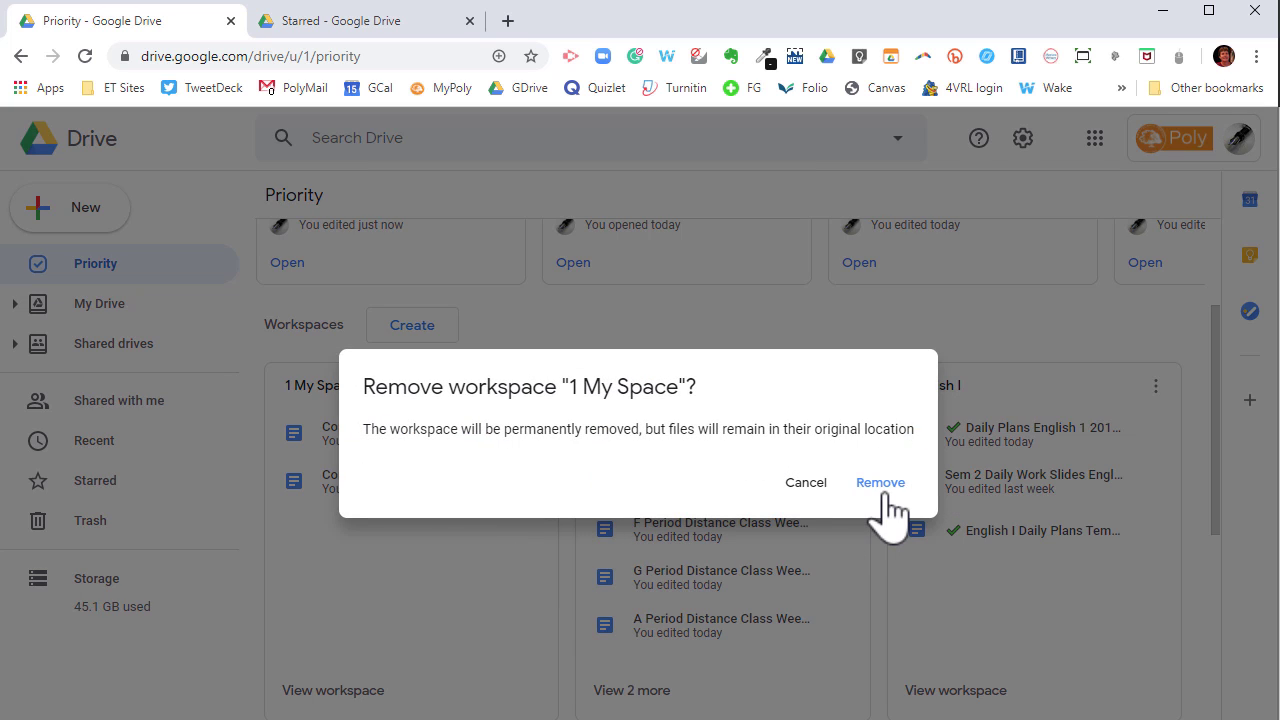
click(880, 483)
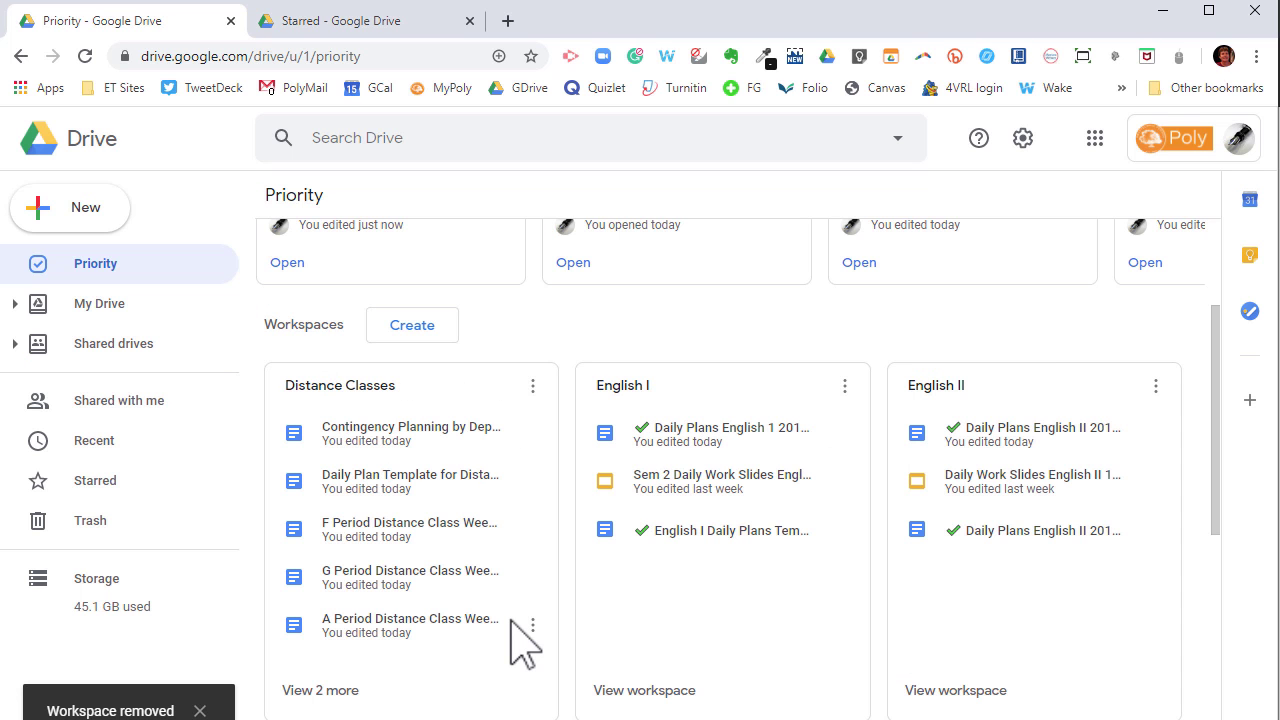